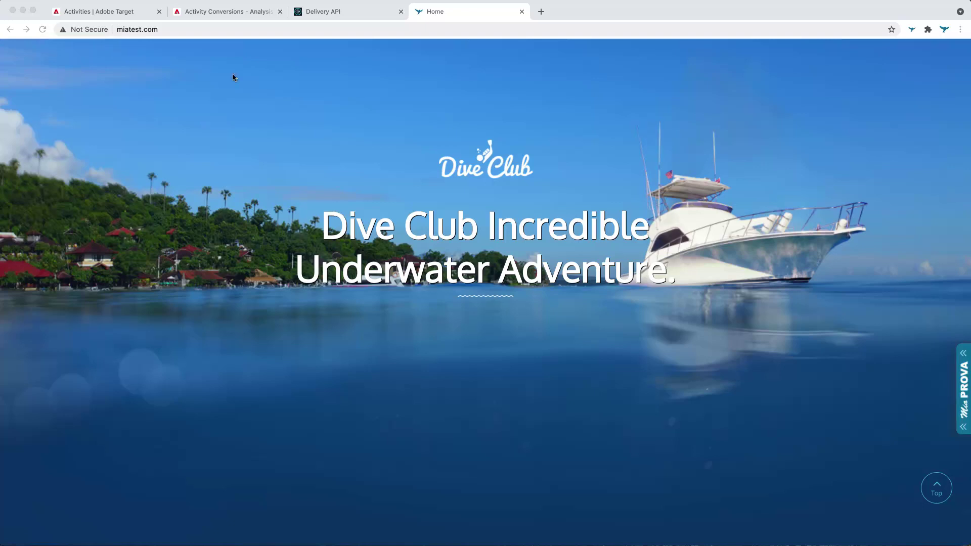
- Scroll through the currently open documentation page
scroll(351, 164, down, 2)
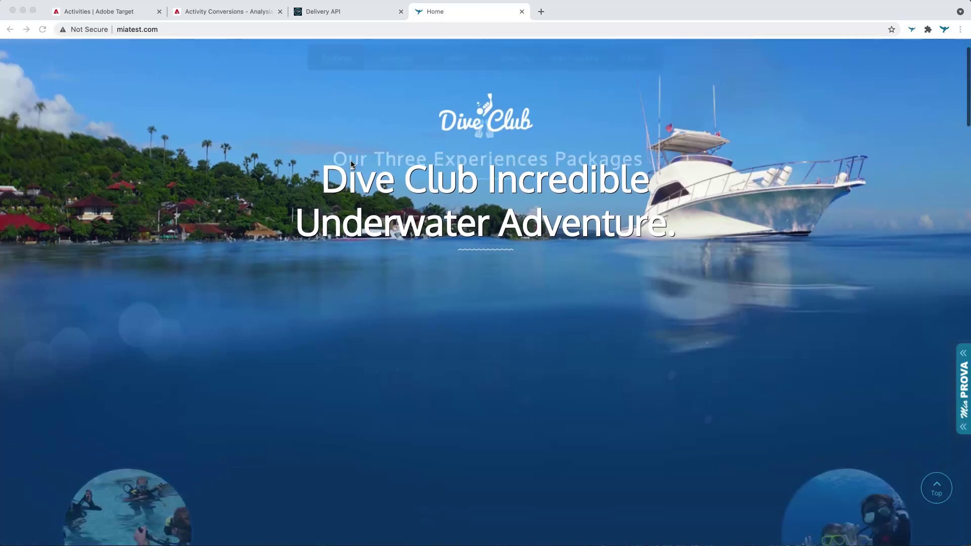
scroll(351, 164, up, 2)
scroll(352, 164, down, 2)
scroll(352, 164, down, 5)
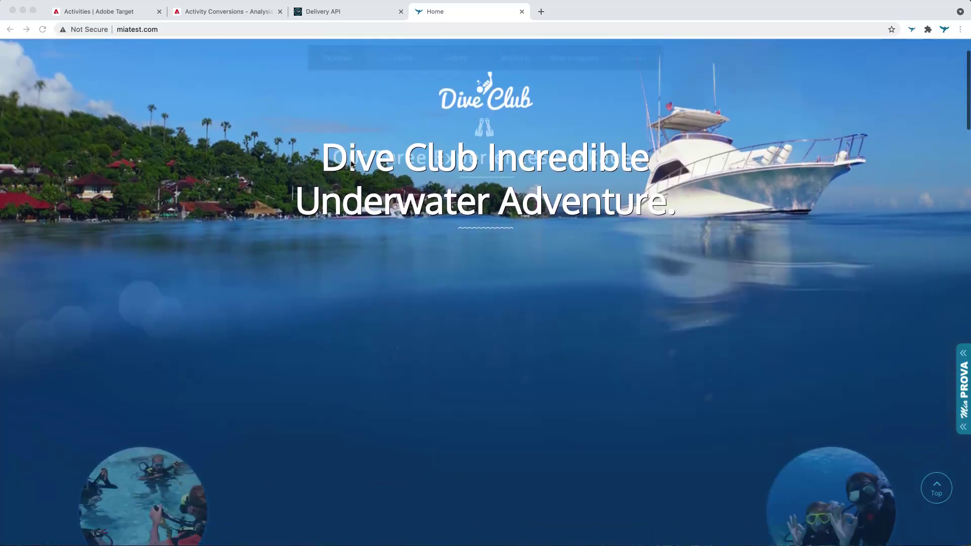
scroll(352, 164, down, 10)
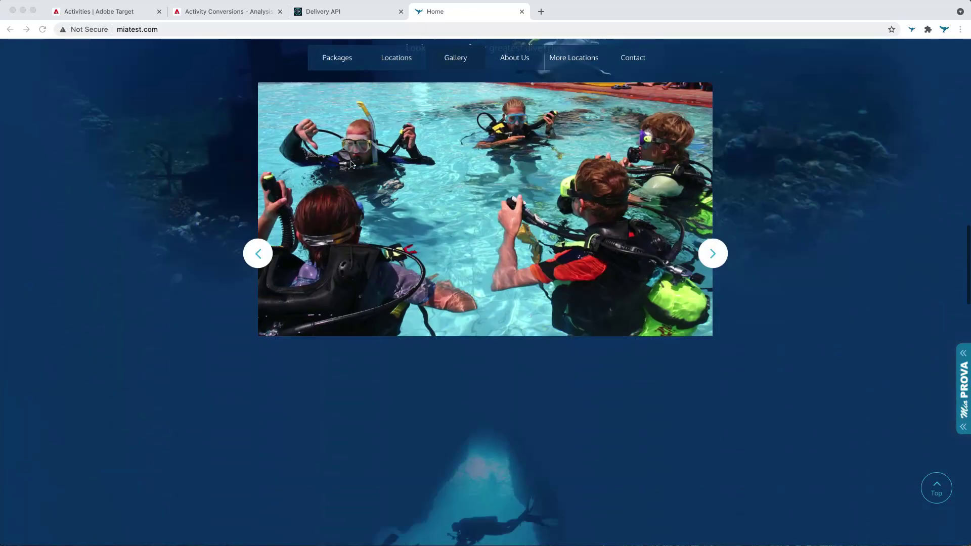
scroll(352, 165, up, 15)
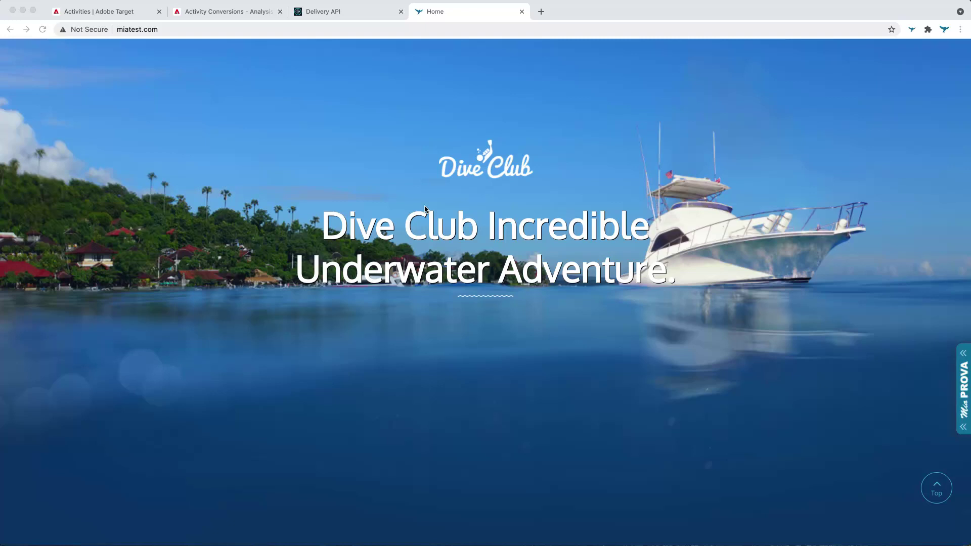
scroll(425, 209, down, 1)
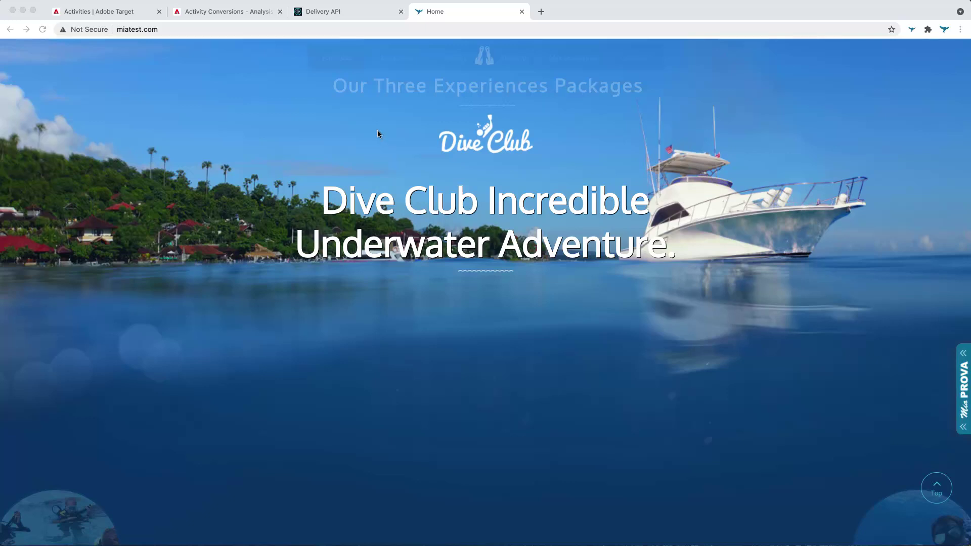
- Bring up the Delivery API docs' Getting Started sample curl POST delivery call
click(357, 10)
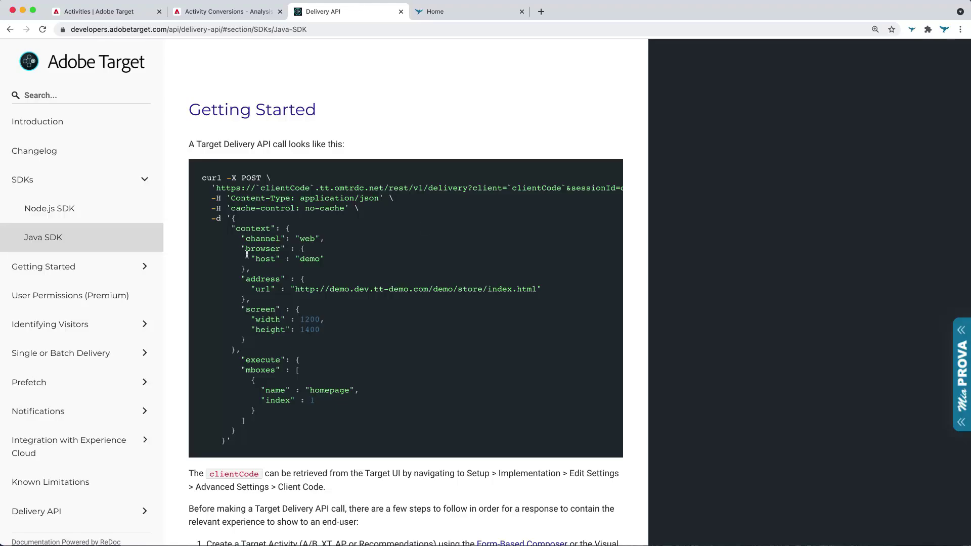
scroll(379, 130, up, 20)
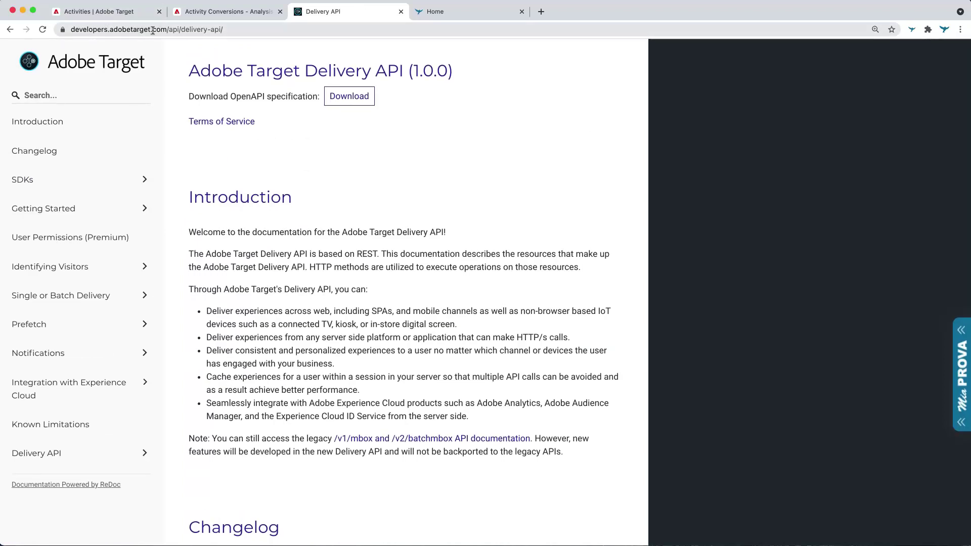
scroll(290, 248, down, 4)
scroll(290, 247, down, 5)
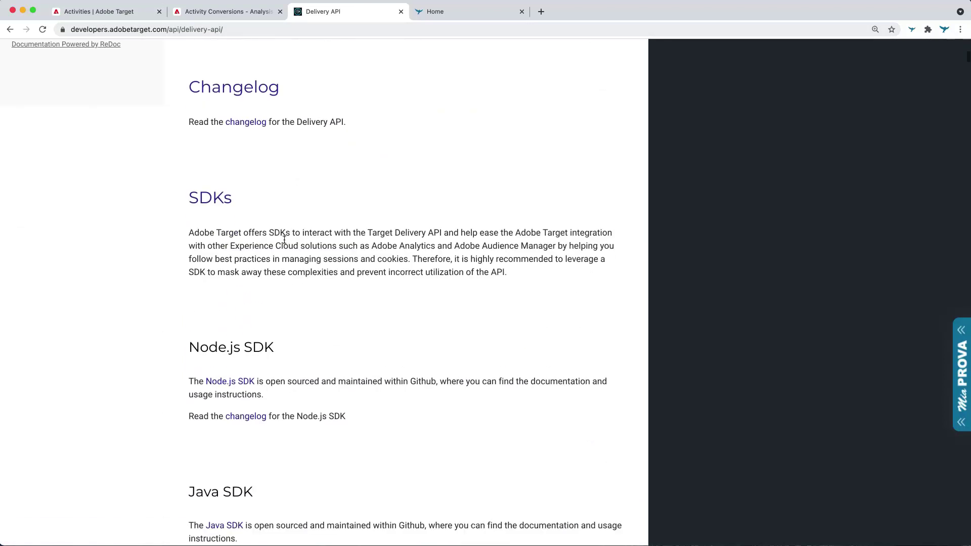
scroll(223, 344, down, 3)
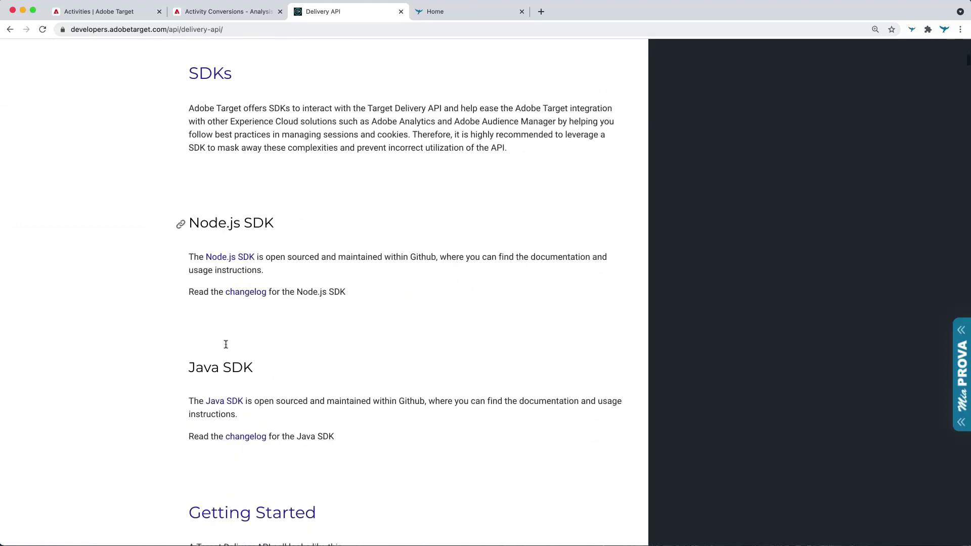
scroll(198, 365, up, 10)
scroll(227, 366, down, 3)
scroll(217, 380, down, 4)
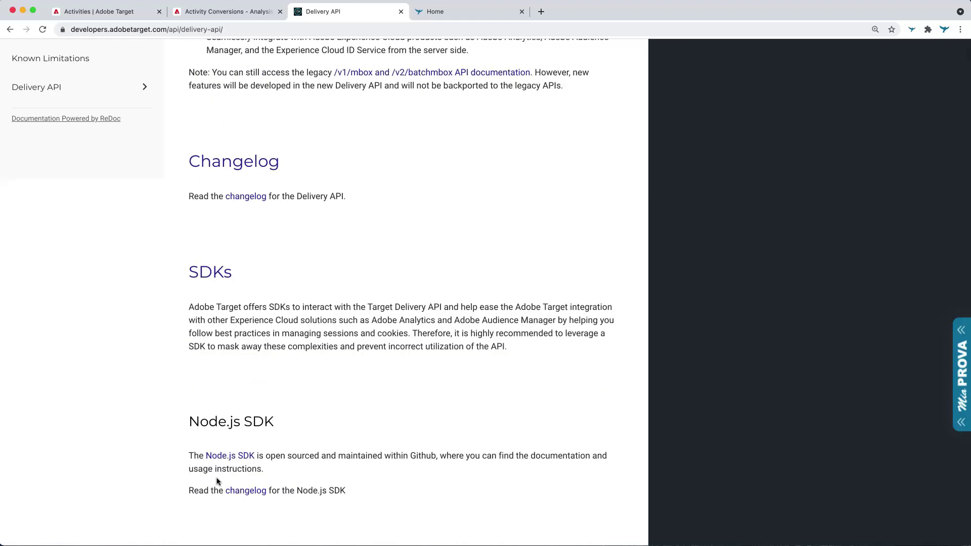
scroll(217, 476, down, 4)
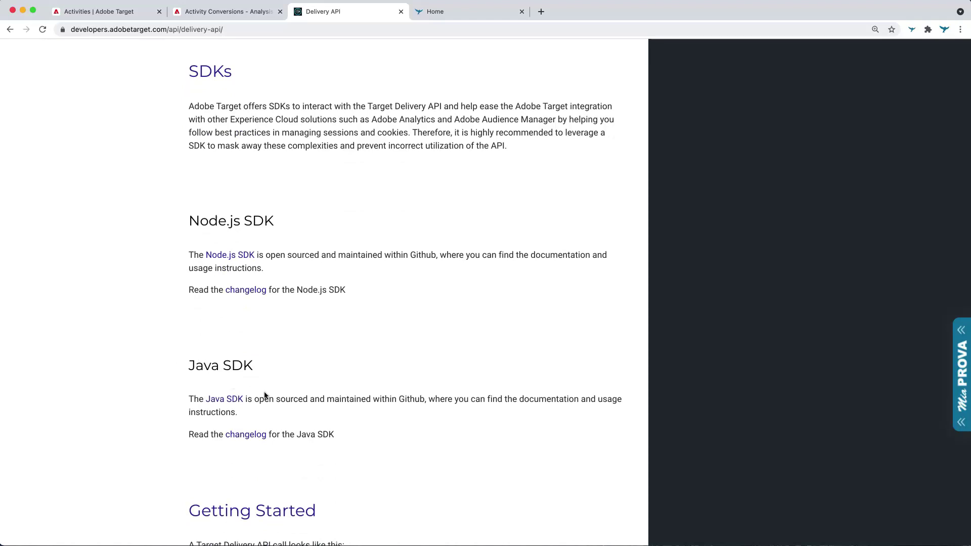
scroll(265, 392, down, 2)
scroll(264, 393, up, 10)
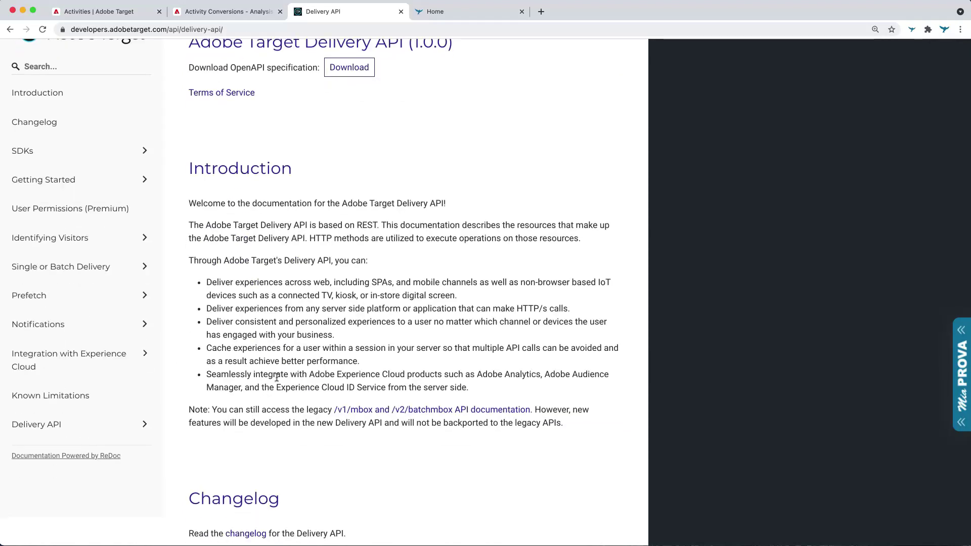
scroll(276, 378, down, 10)
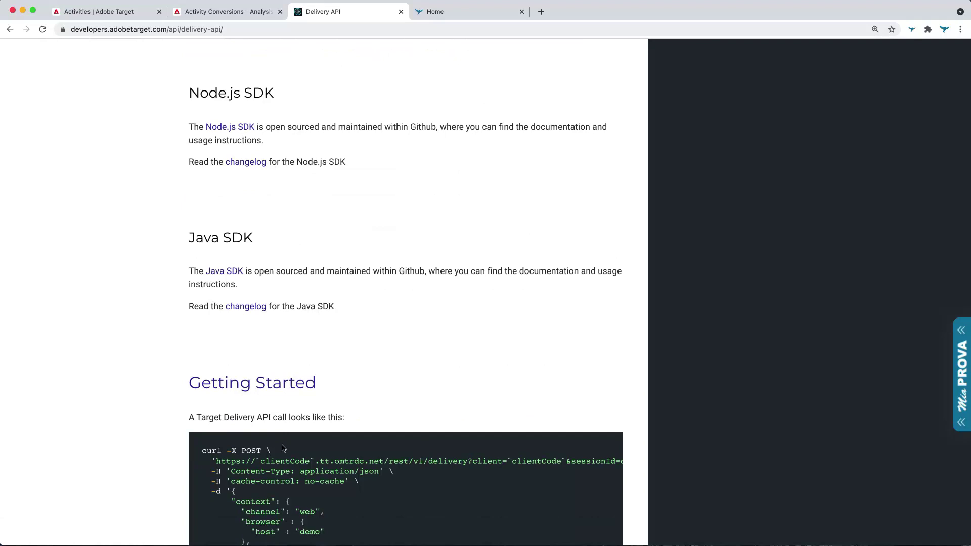
scroll(295, 477, down, 1)
scroll(295, 477, down, 1)
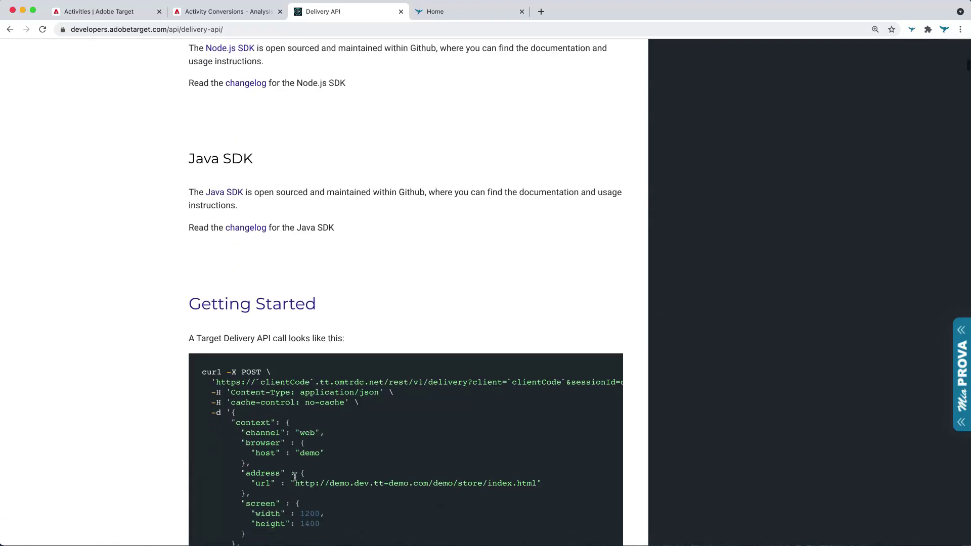
scroll(295, 477, down, 1)
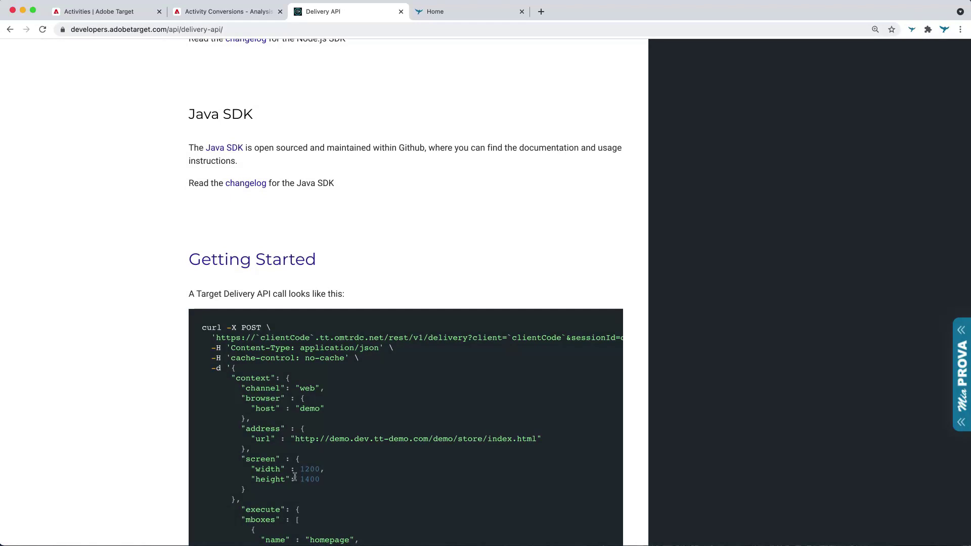
- Select the account's Client Code under Administration > Implementation, then return to Activities
click(84, 11)
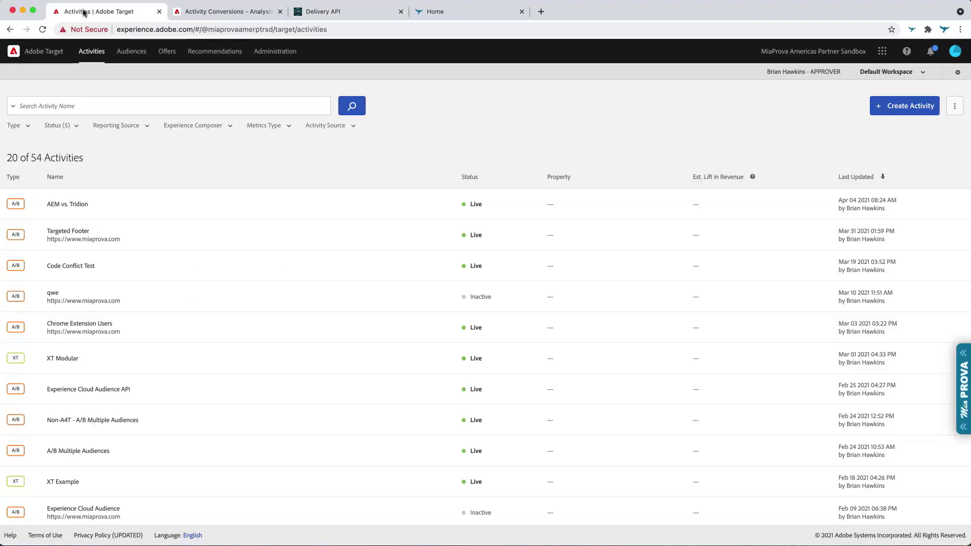
click(275, 53)
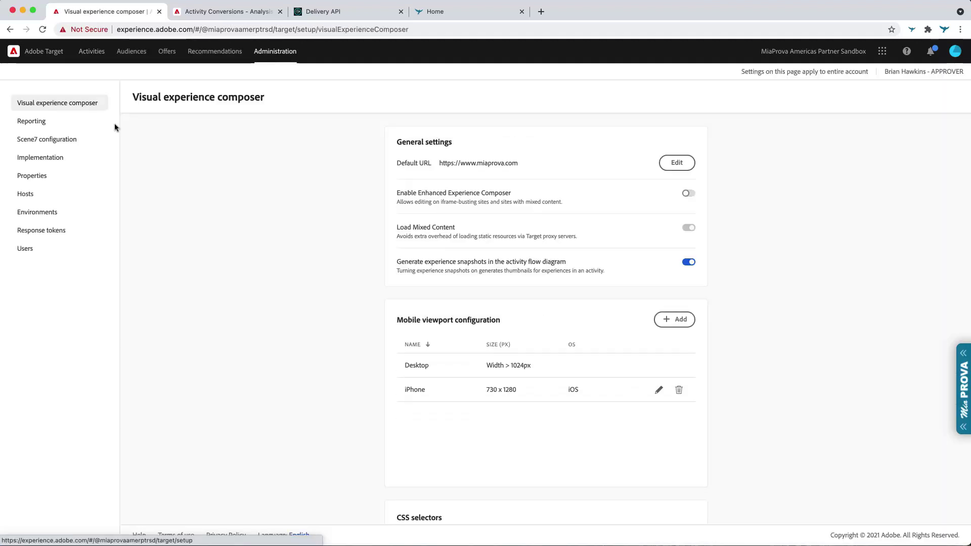
click(44, 161)
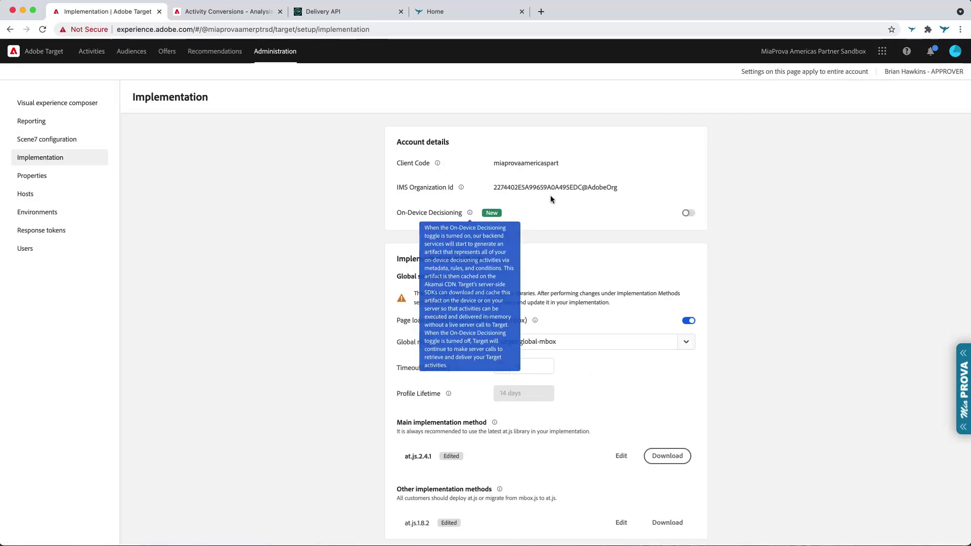
double_click(522, 164)
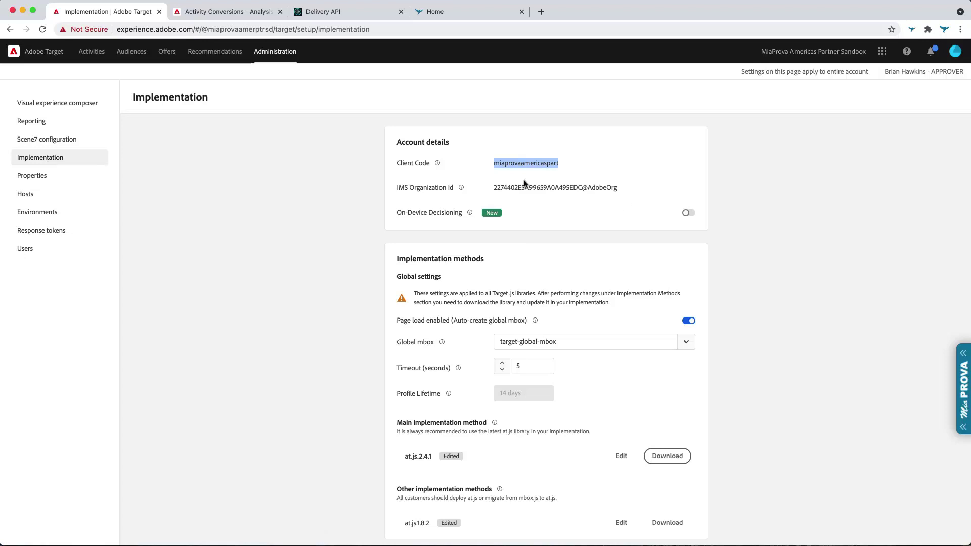
click(99, 59)
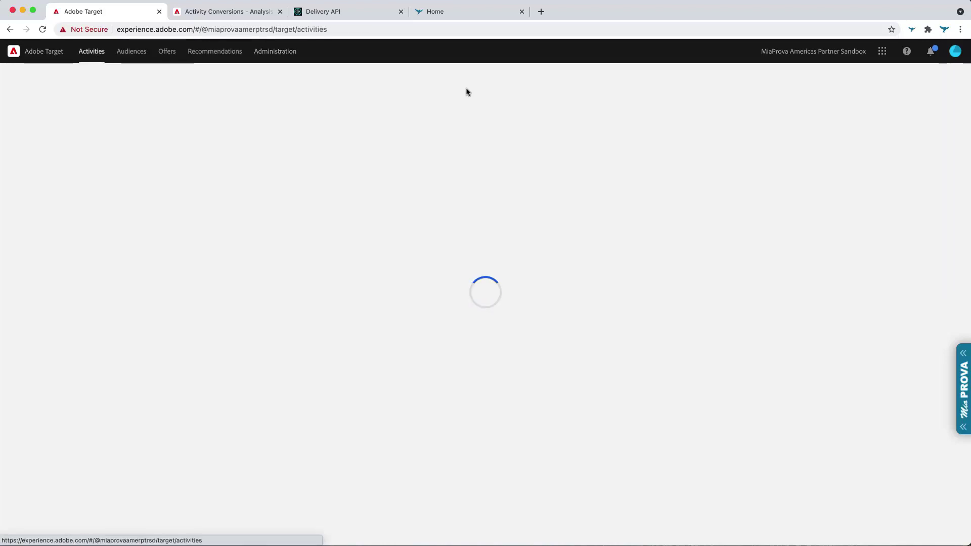
- In VS Code, highlight the curl request's Target host, client code and miatest.com context URL
key(super+Tab)
key(super+Tab)
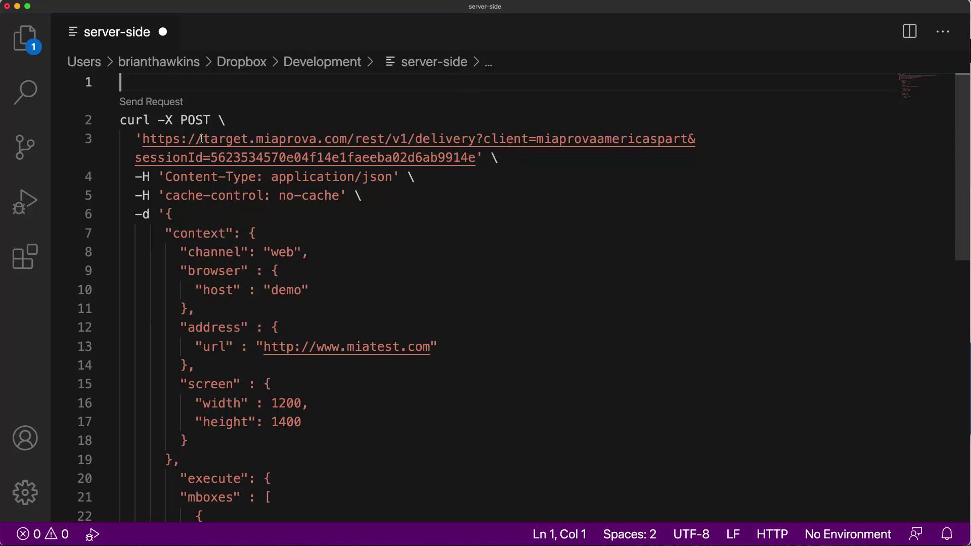
drag(203, 139, 349, 138)
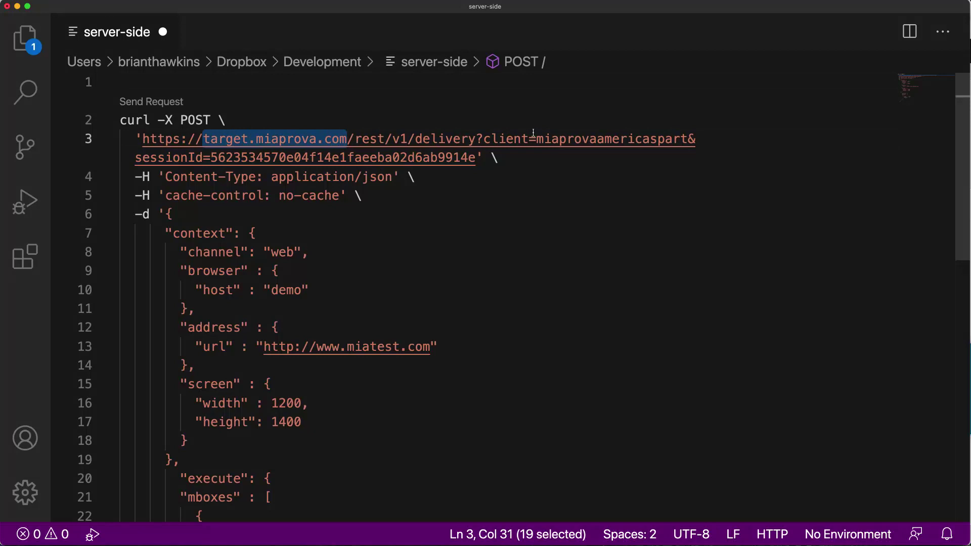
drag(536, 139, 689, 139)
scroll(410, 195, down, 5)
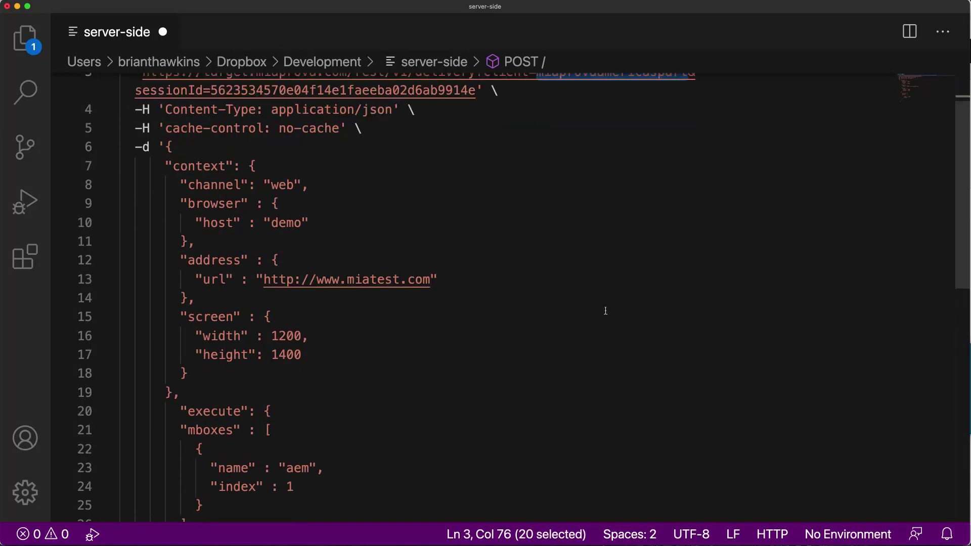
drag(263, 170, 376, 171)
scroll(375, 172, up, 5)
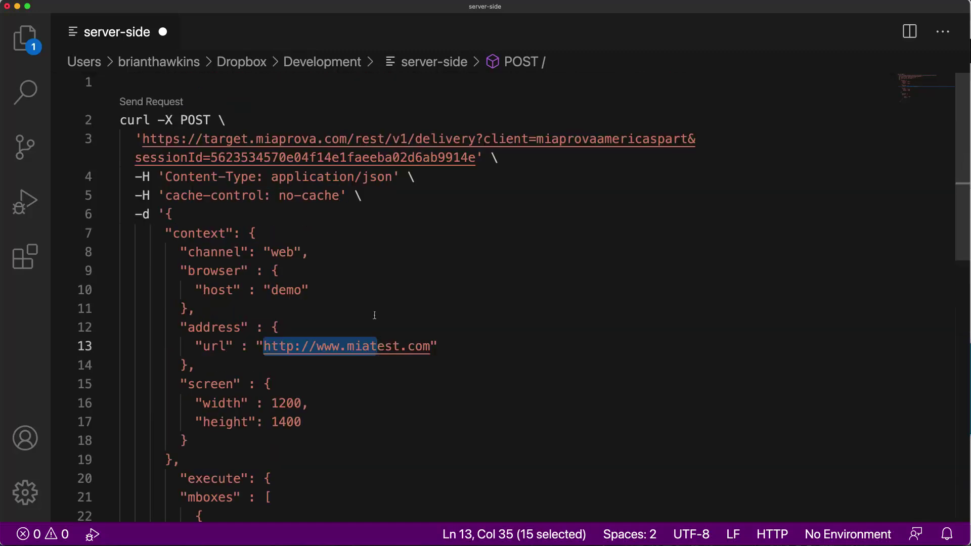
- Glance at the Dive Club home page in Chrome, then return to VS Code
key(super+Tab)
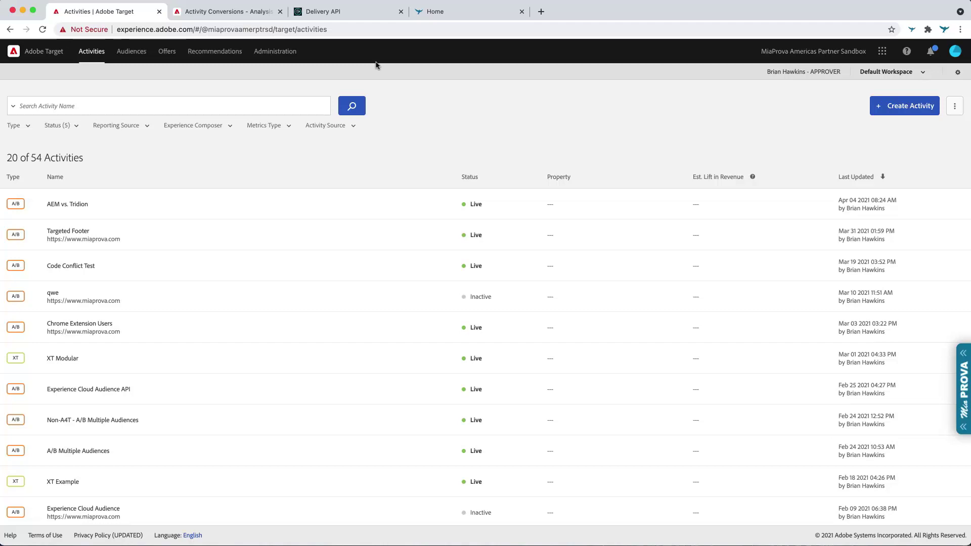
click(471, 12)
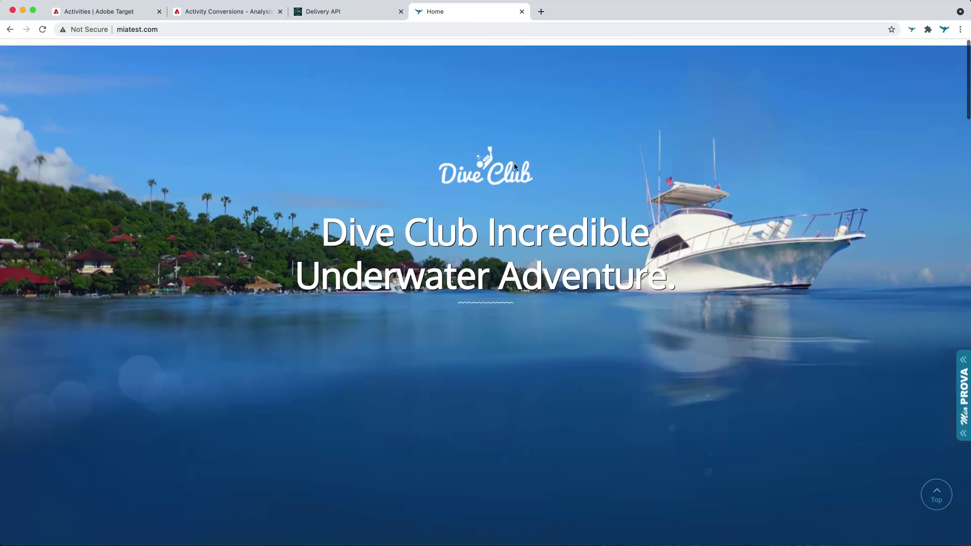
scroll(528, 183, down, 1)
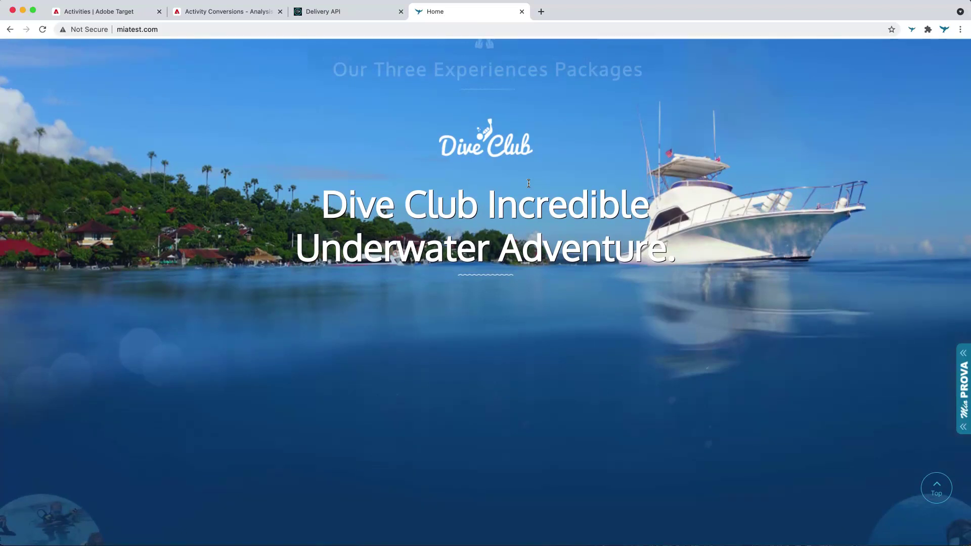
key(super+Tab)
click(452, 339)
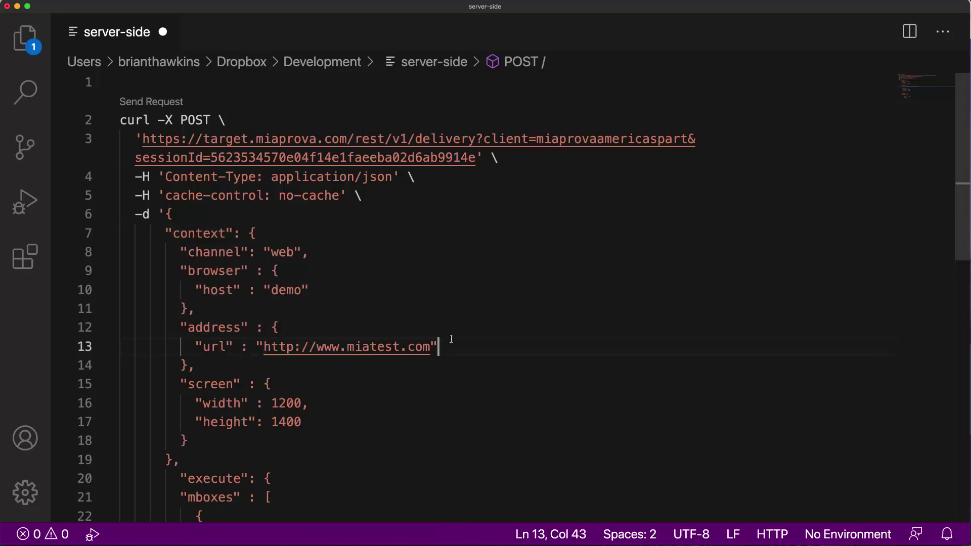
scroll(451, 339, down, 3)
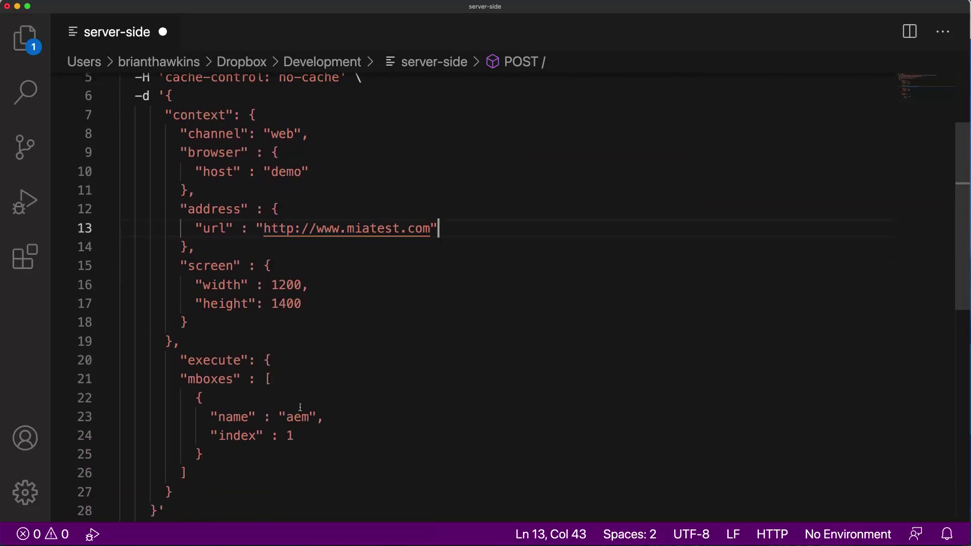
drag(287, 416, 312, 417)
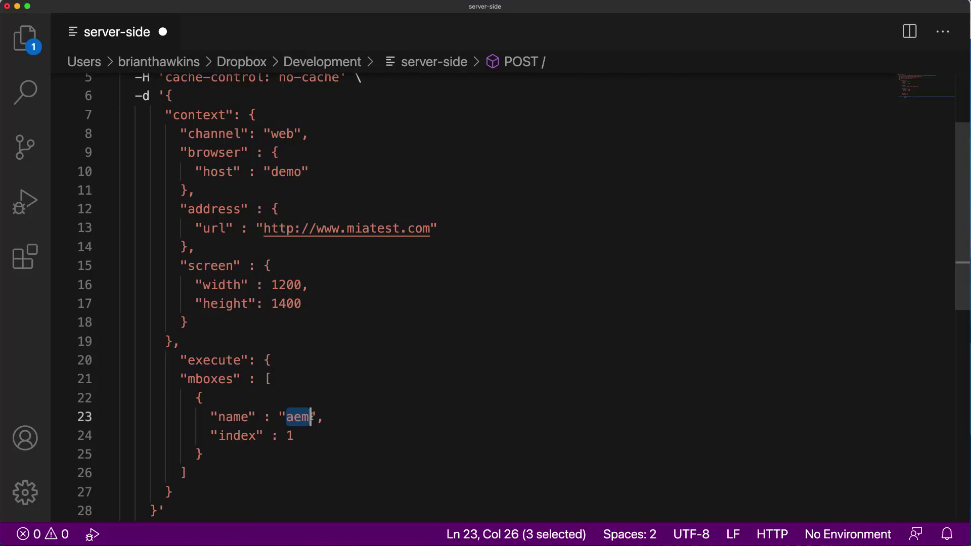
scroll(312, 417, down, 4)
scroll(312, 416, up, 5)
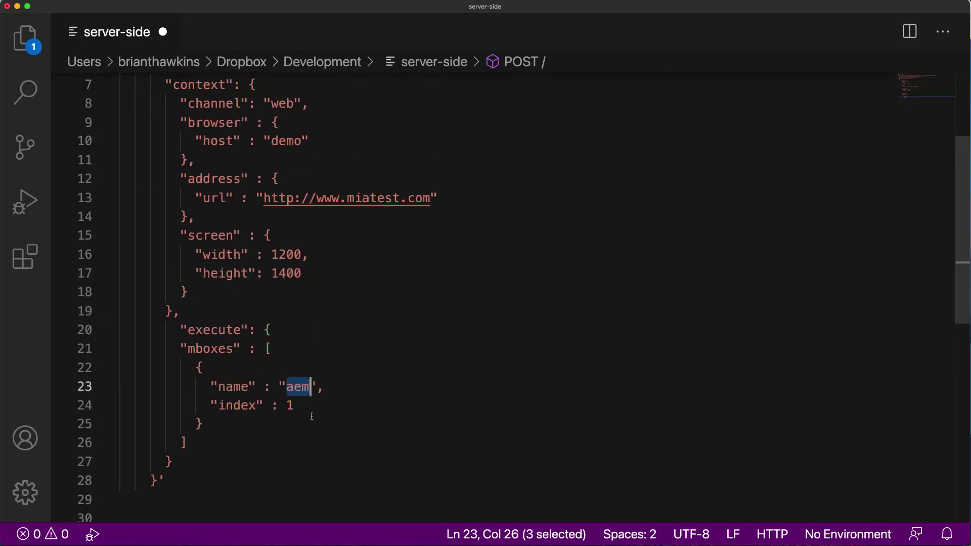
scroll(312, 416, up, 1)
drag(310, 403, 176, 368)
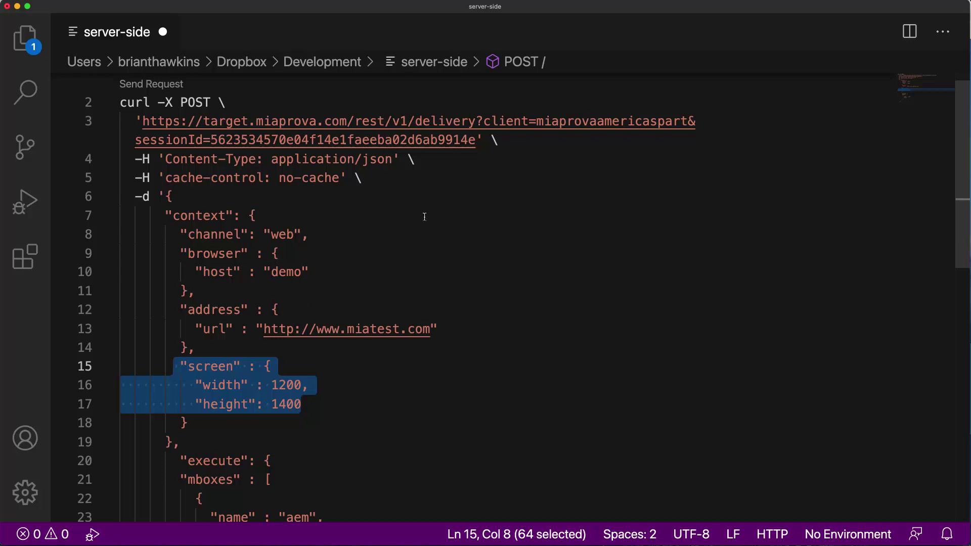
scroll(425, 216, up, 1)
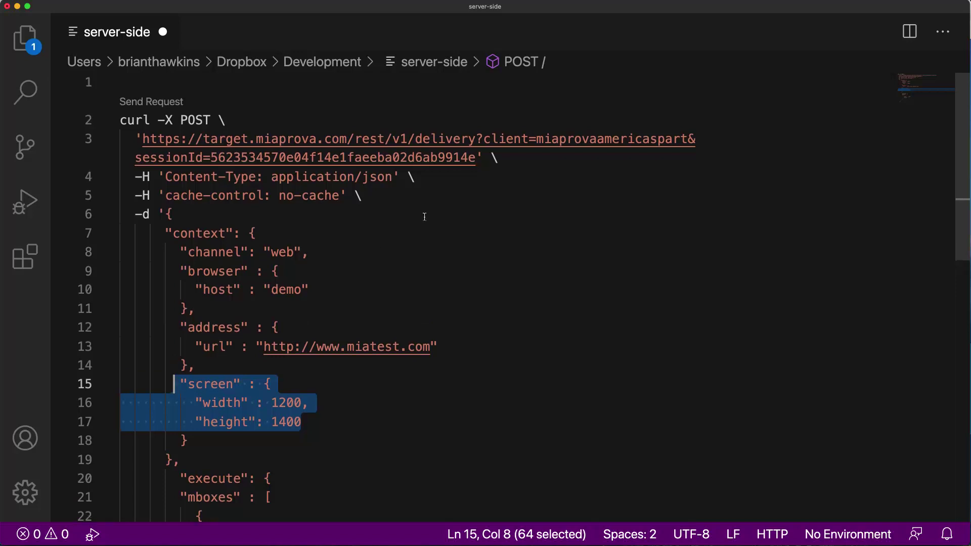
- Send the request and inspect the returned aem mbox, tntId, and the client and sessionId parameters
click(163, 103)
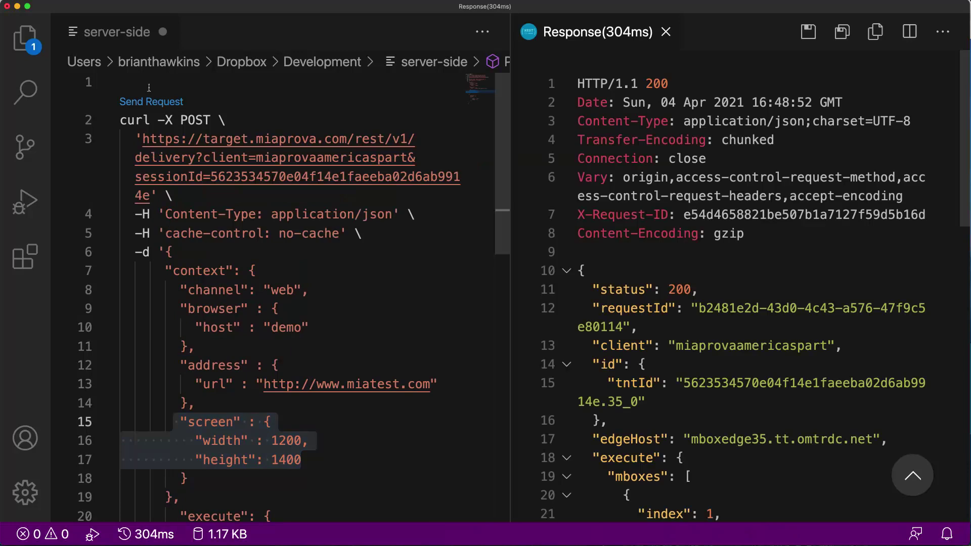
scroll(709, 269, down, 1)
scroll(710, 270, down, 5)
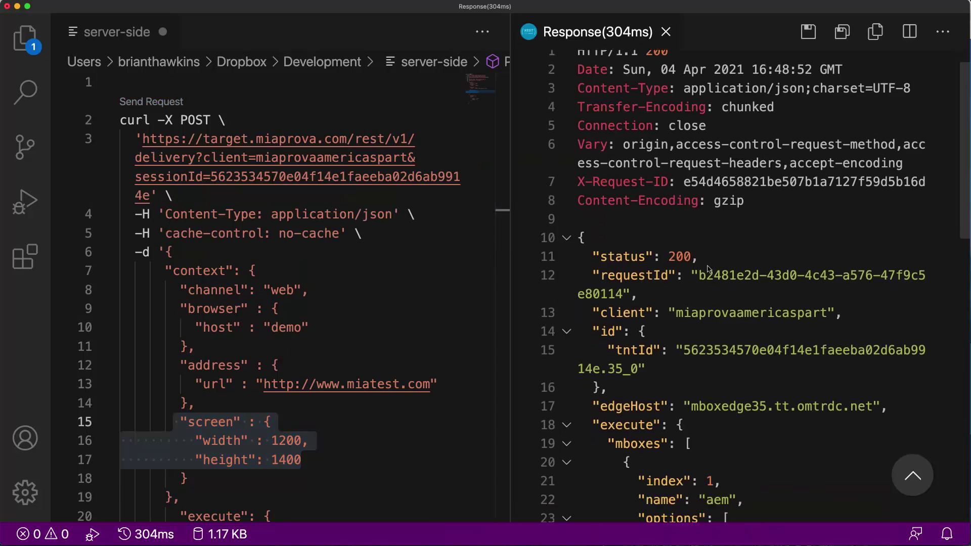
drag(700, 426, 738, 426)
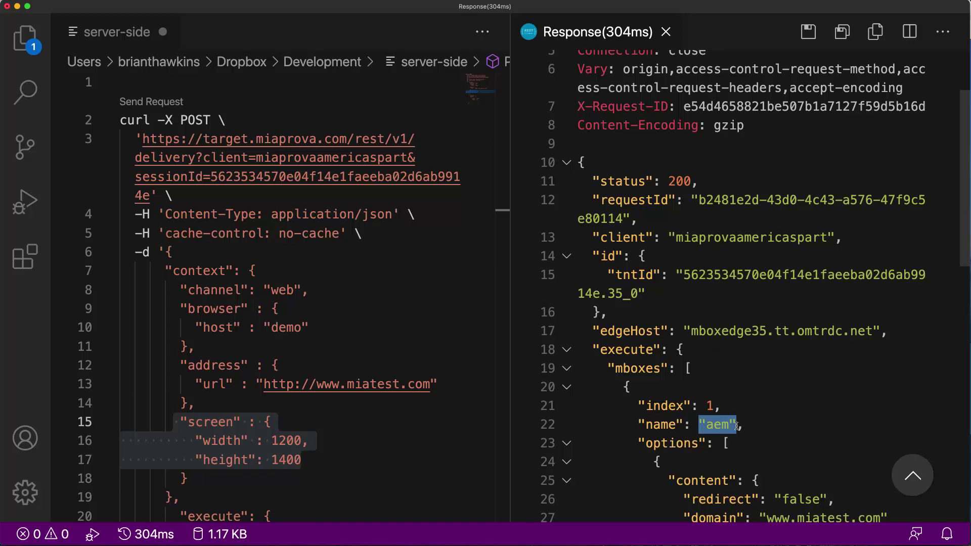
drag(684, 274, 698, 285)
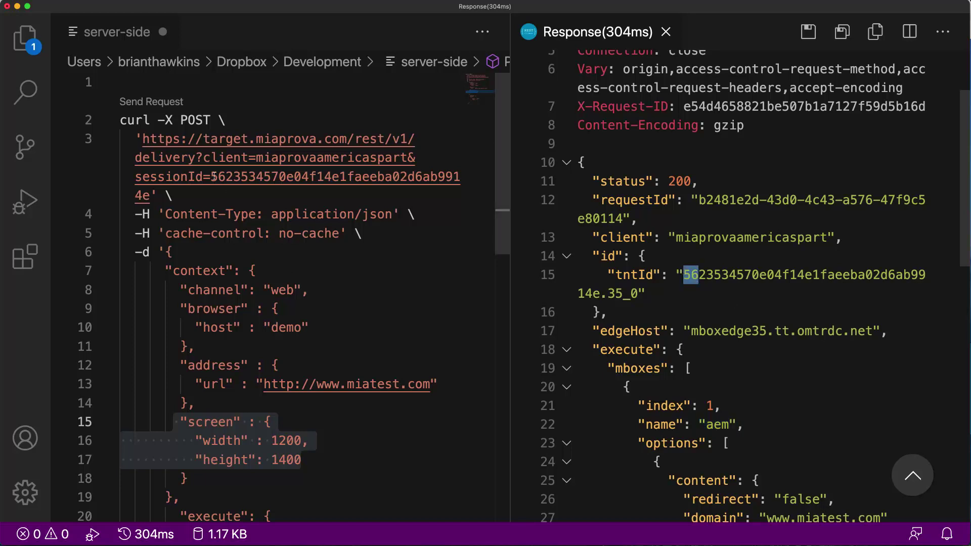
click(213, 177)
key(shift+Up)
key(shift+Right)
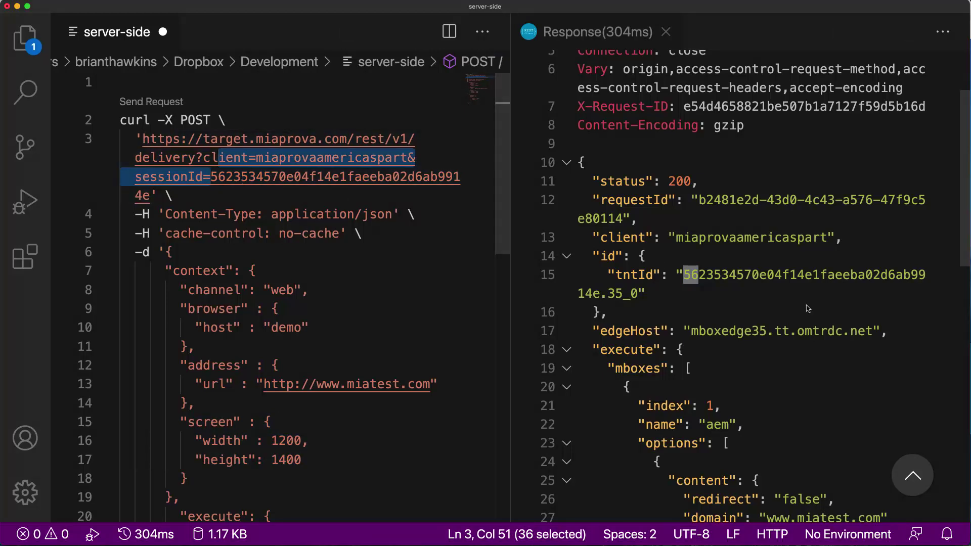
- Review the response's returned content object and tntId value
scroll(750, 319, down, 5)
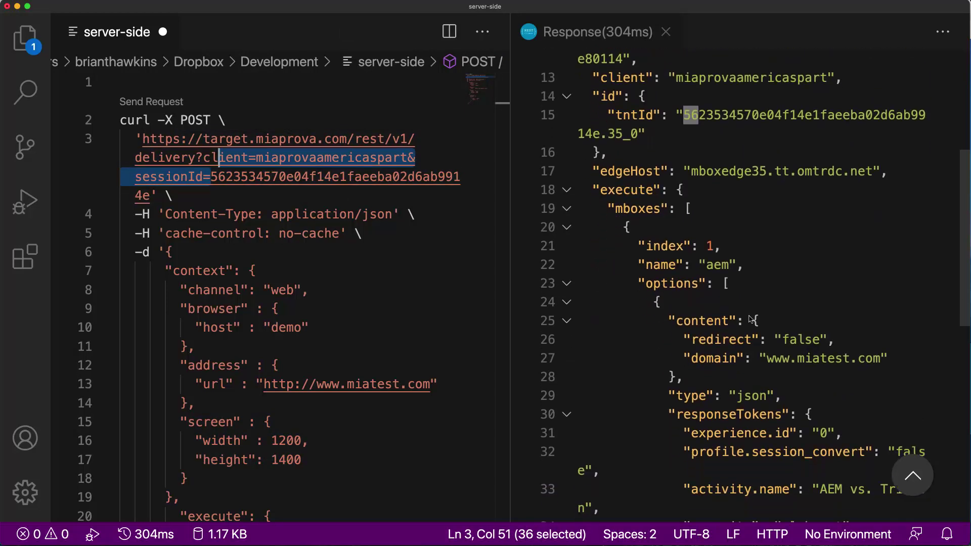
drag(667, 312, 899, 356)
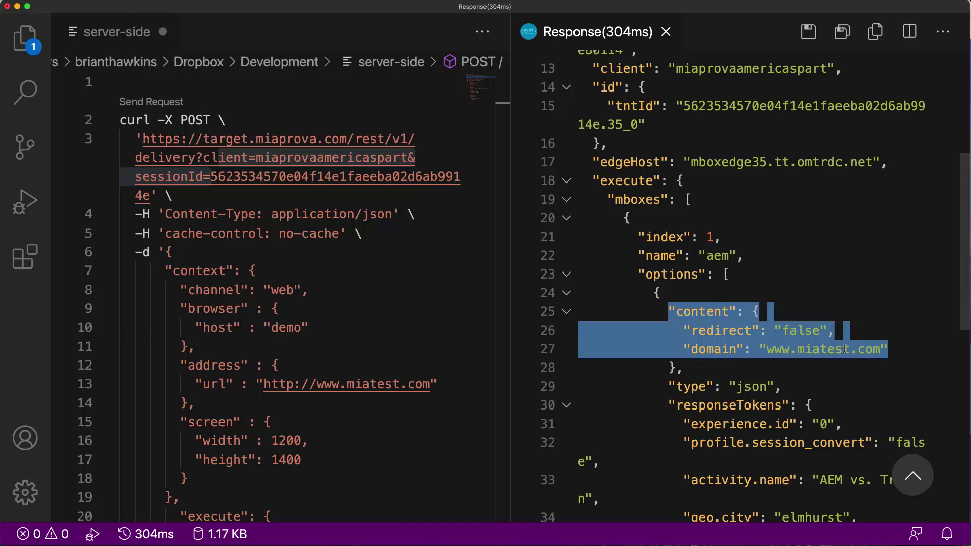
scroll(845, 349, down, 5)
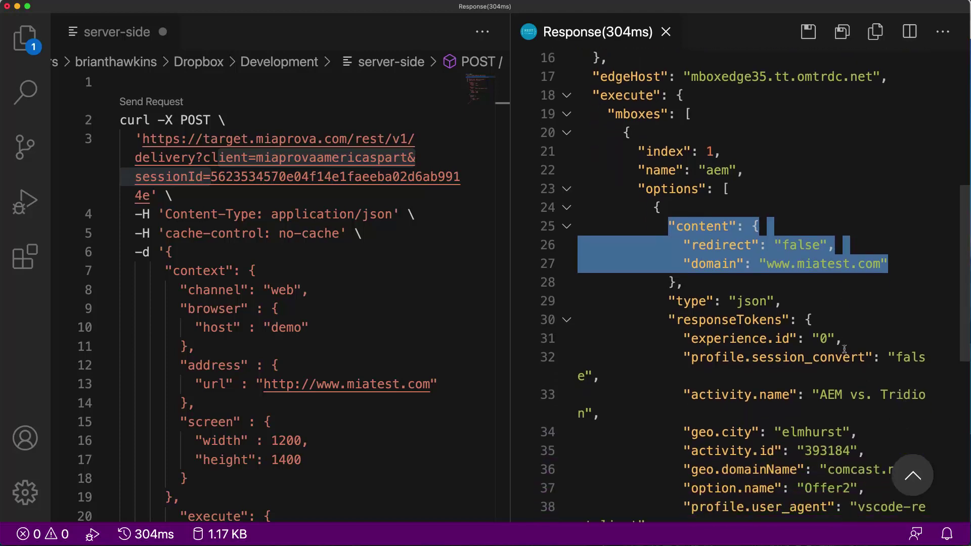
scroll(757, 419, down, 10)
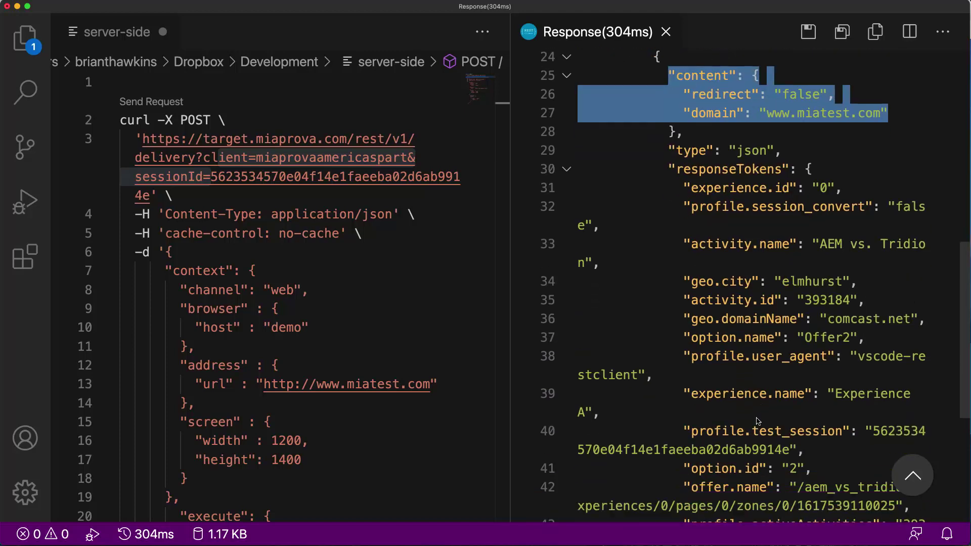
scroll(758, 419, down, 2)
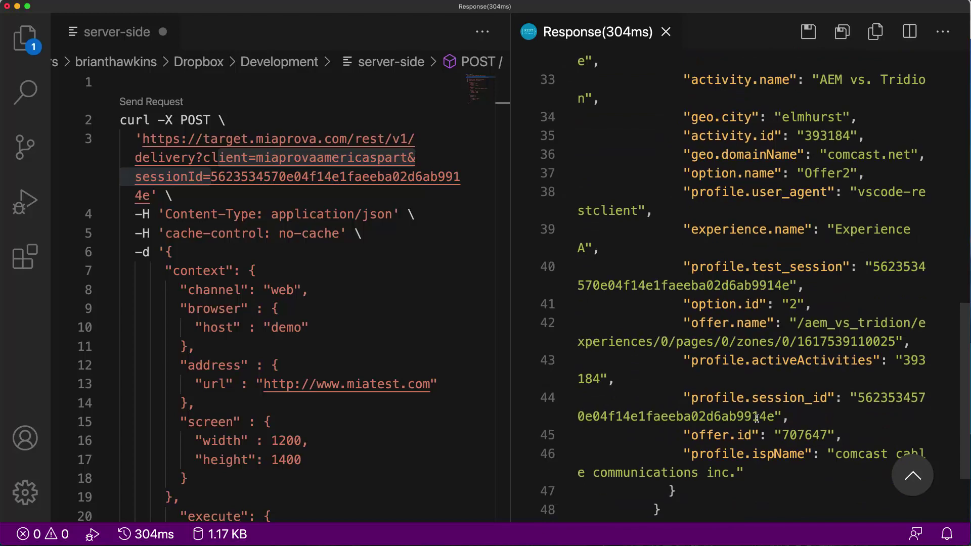
scroll(757, 419, up, 15)
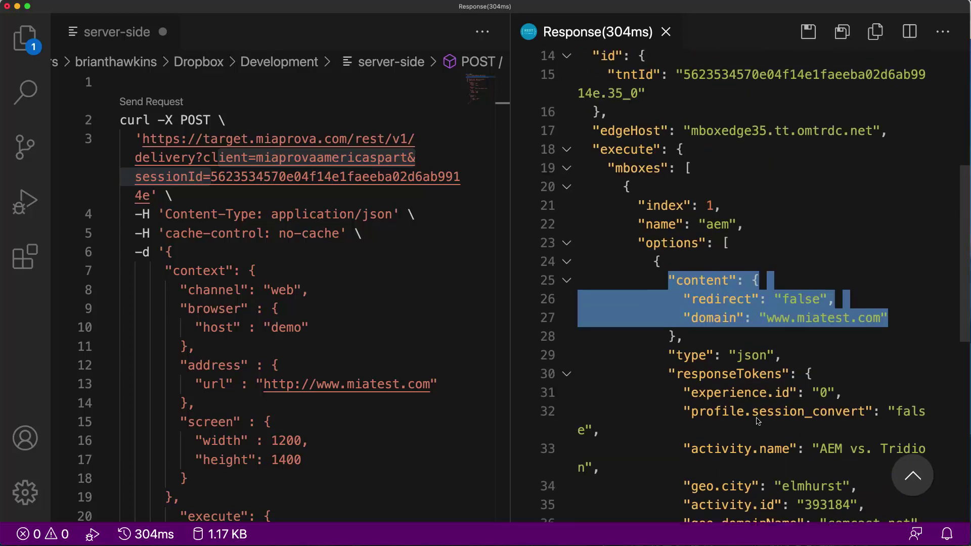
double_click(738, 182)
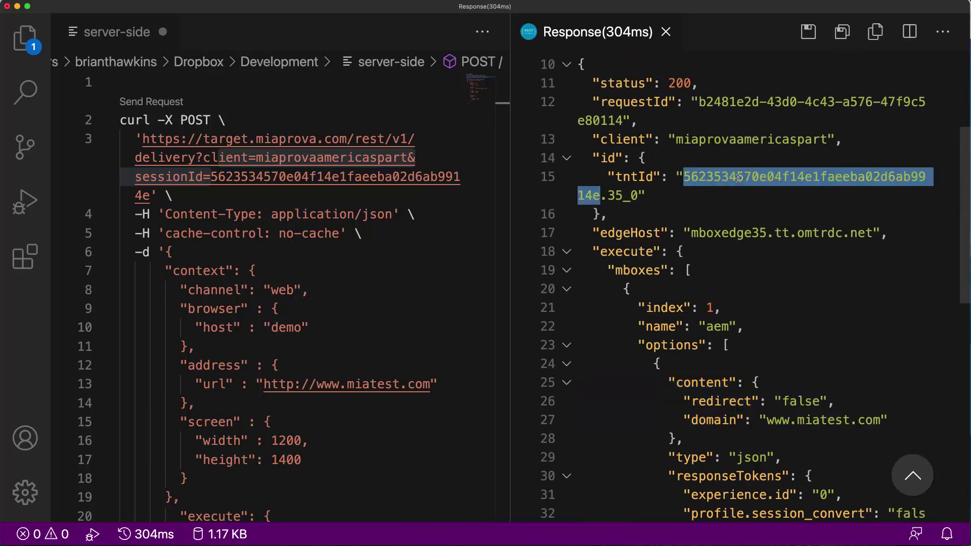
scroll(664, 401, down, 1)
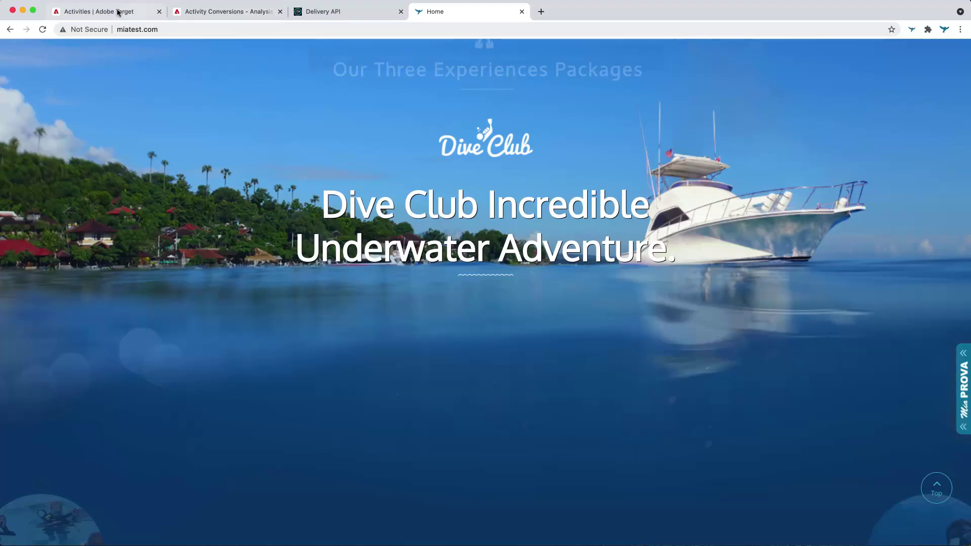
- Open AEM vs. Tridion in the activity editor, check location 'aem', and compare with VS Code
click(118, 12)
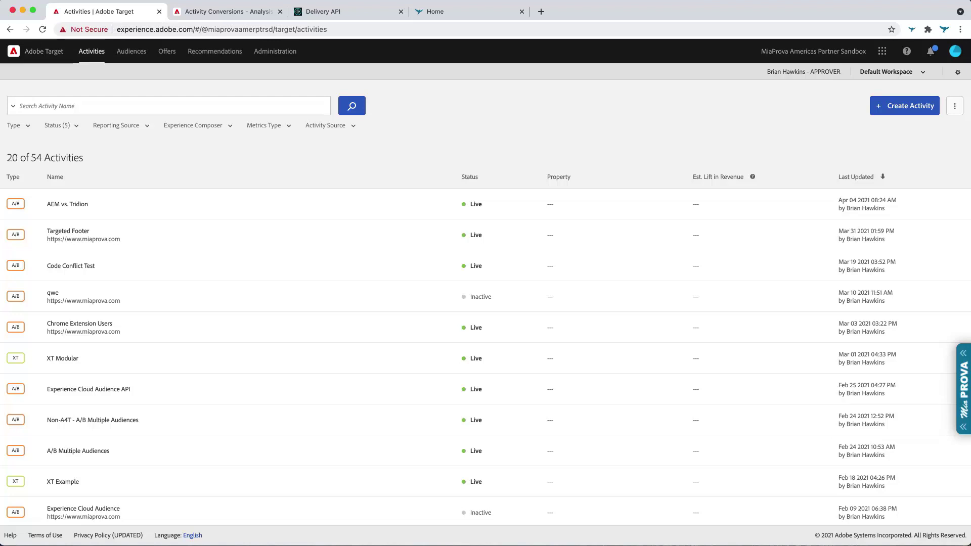
click(850, 205)
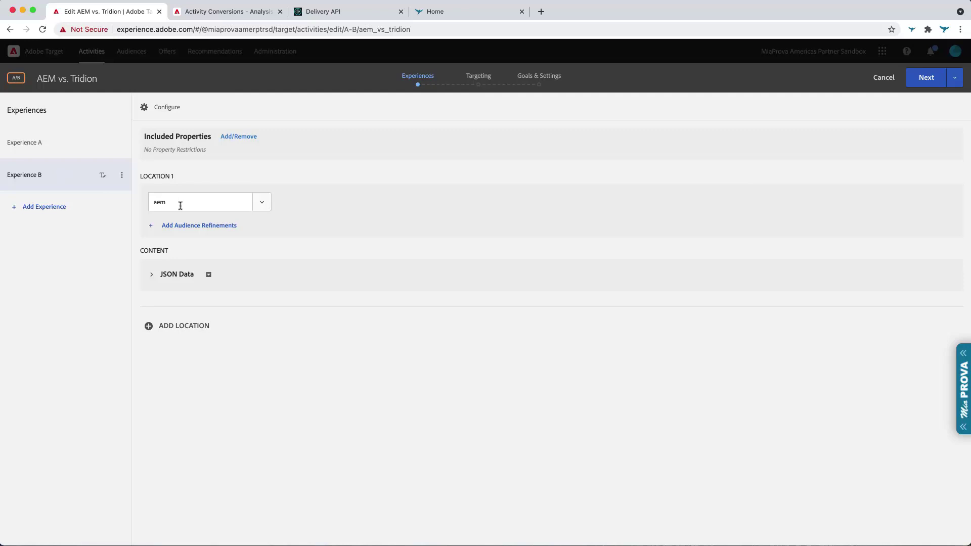
drag(178, 206, 130, 199)
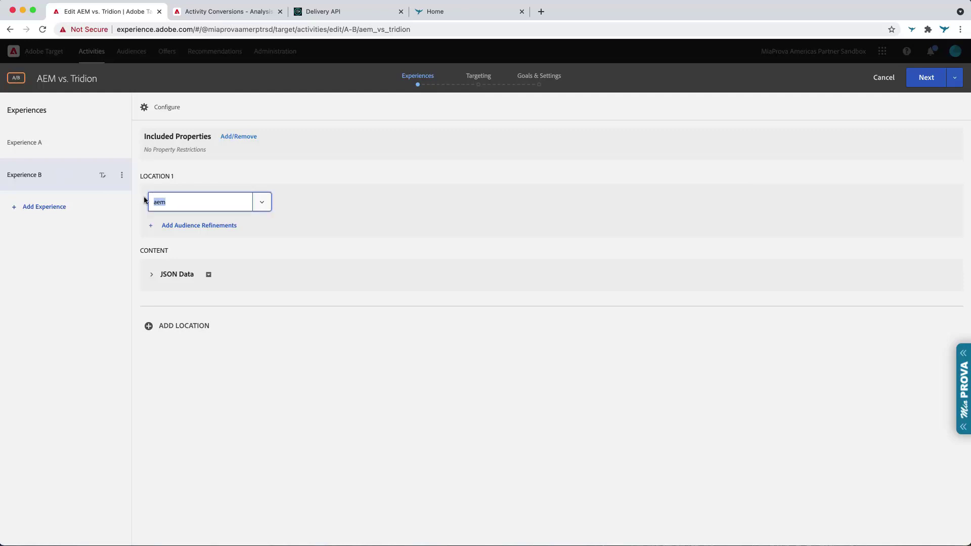
click(112, 275)
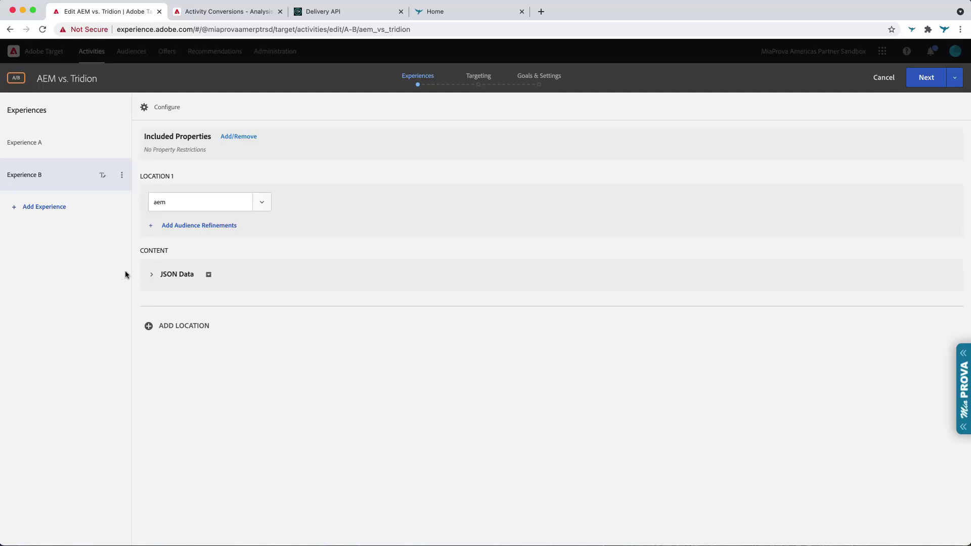
key(super+Tab)
key(super+Tab)
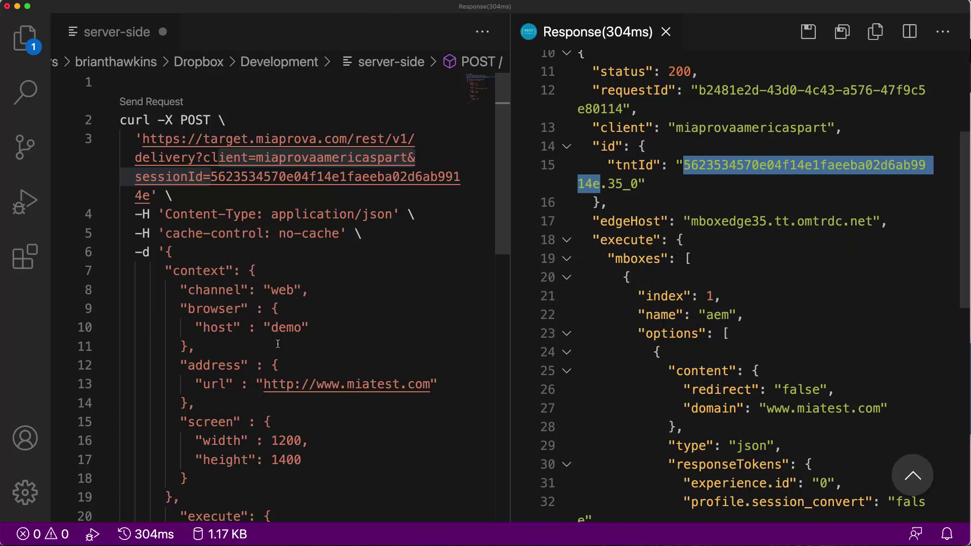
scroll(260, 435, down, 5)
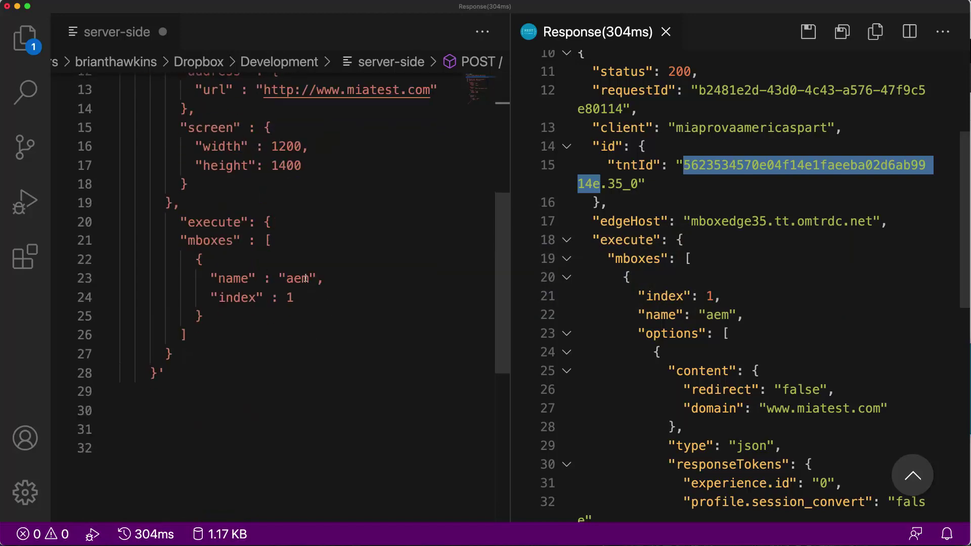
key(super+Tab)
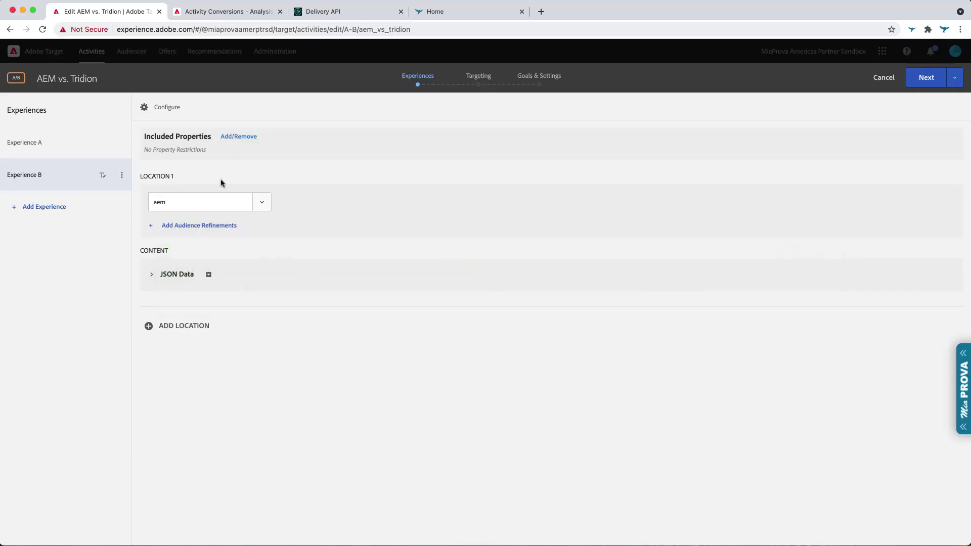
click(61, 151)
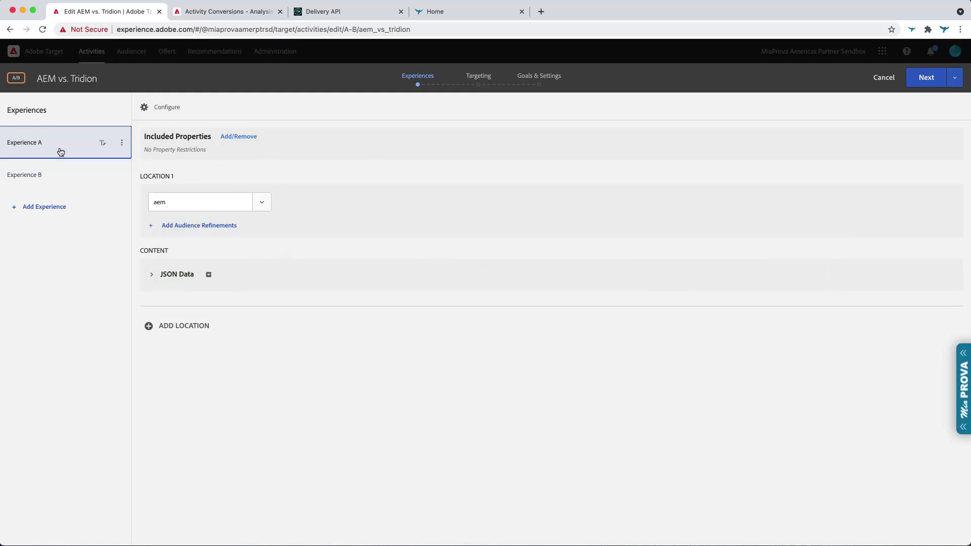
click(152, 277)
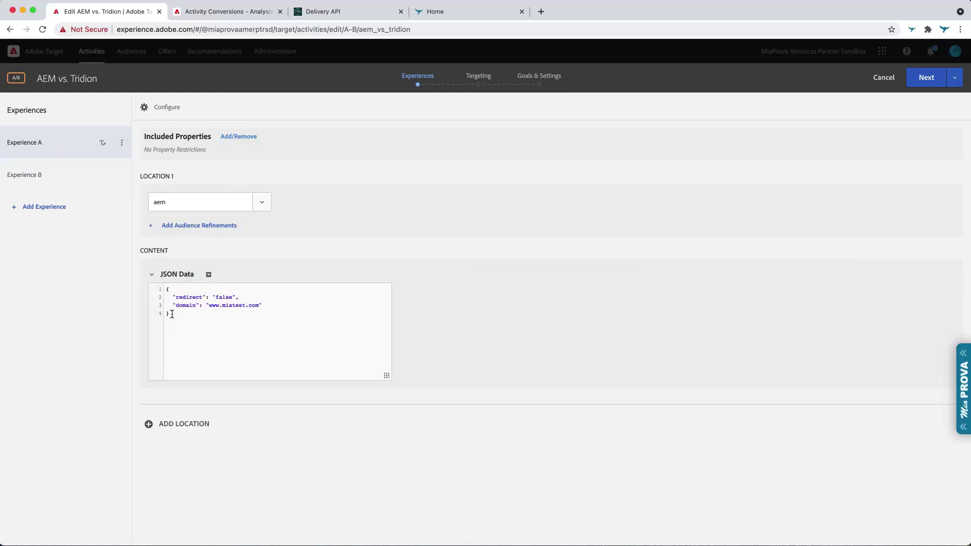
drag(172, 314, 167, 296)
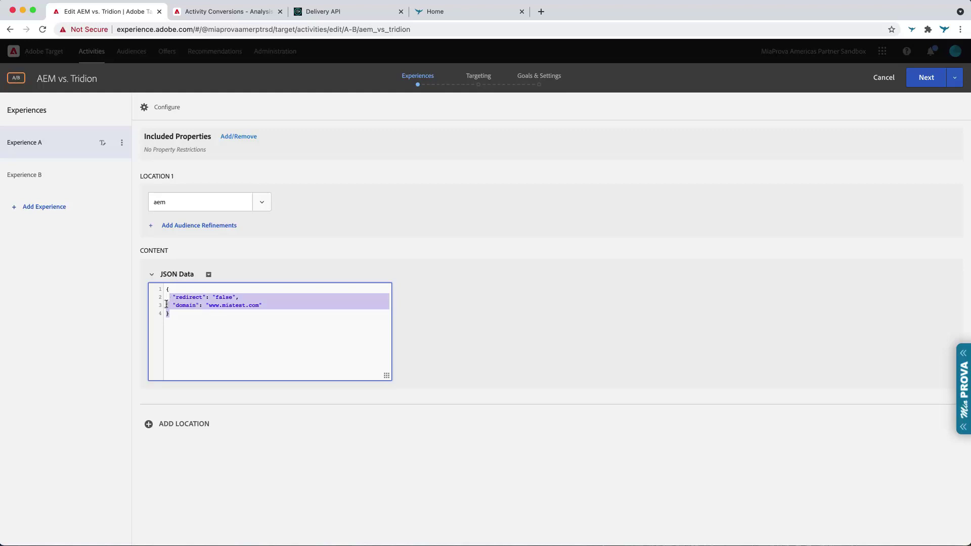
click(176, 305)
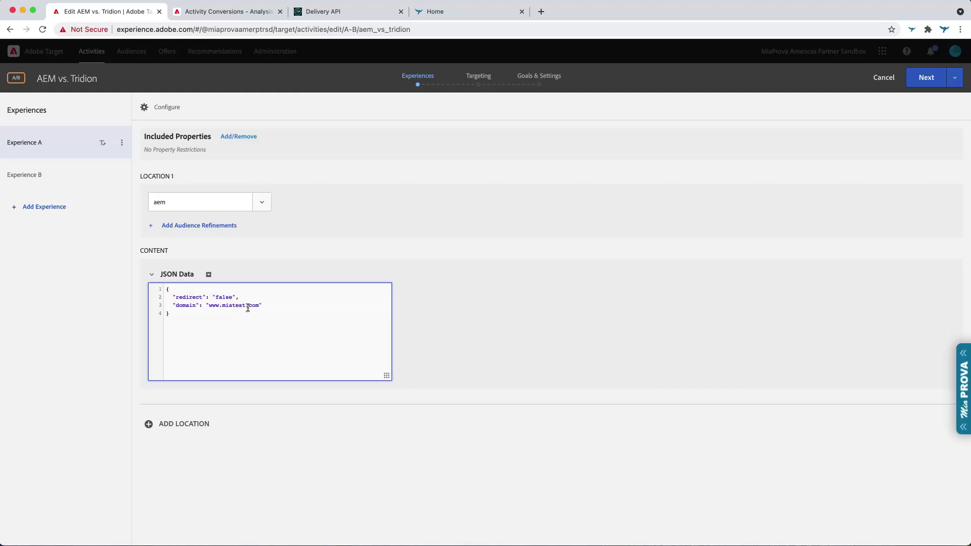
- Check Experience B's JSON Data, with domain "ww1.miatest.com", then return to Experience A
click(35, 167)
click(152, 274)
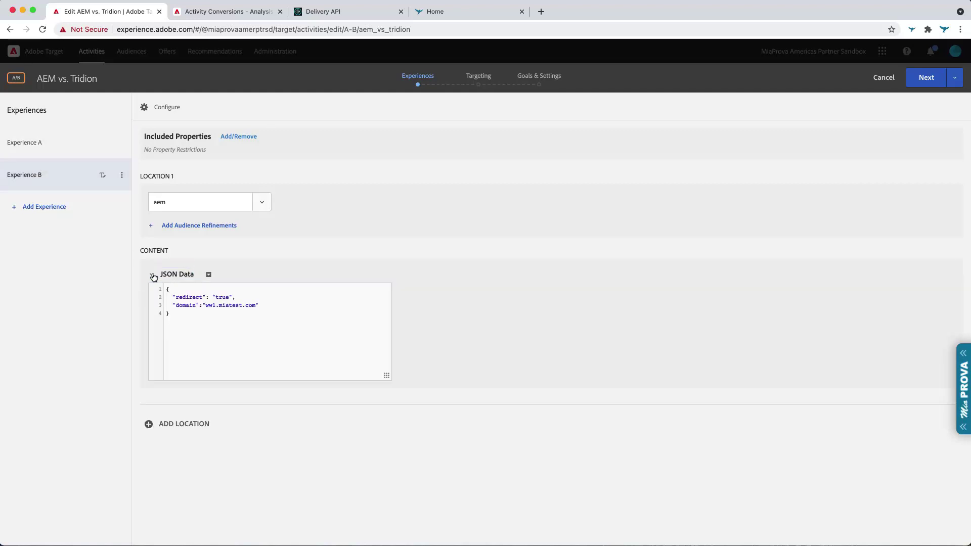
click(212, 328)
key(super+a)
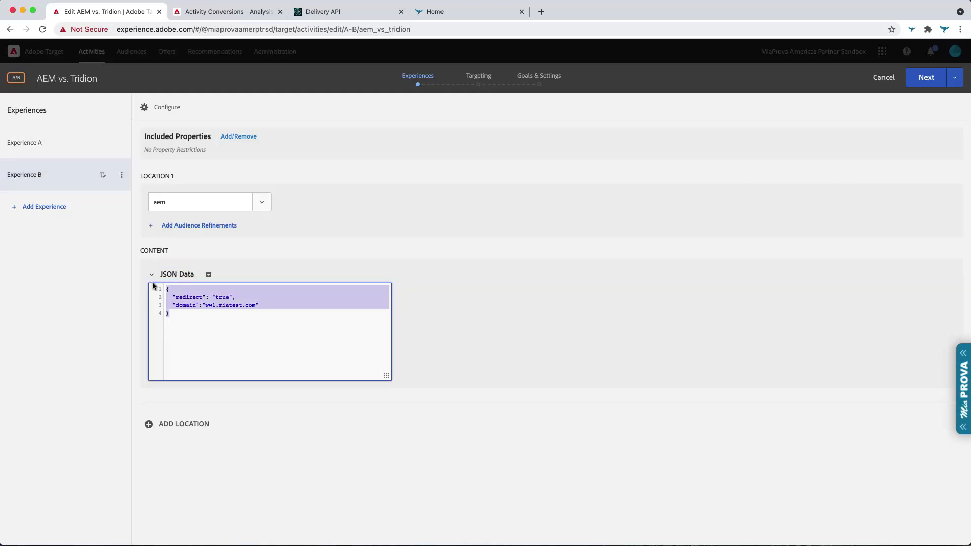
drag(205, 306, 262, 304)
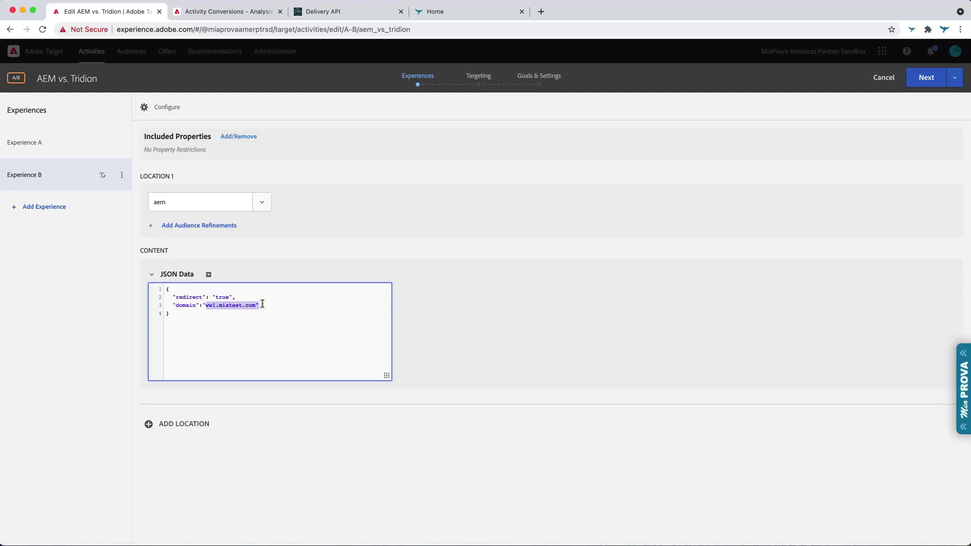
click(72, 151)
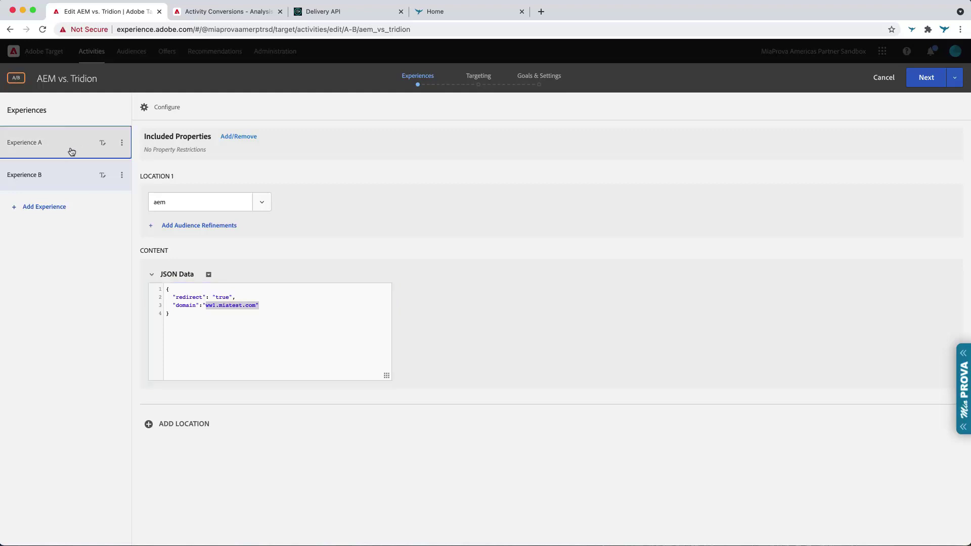
click(479, 76)
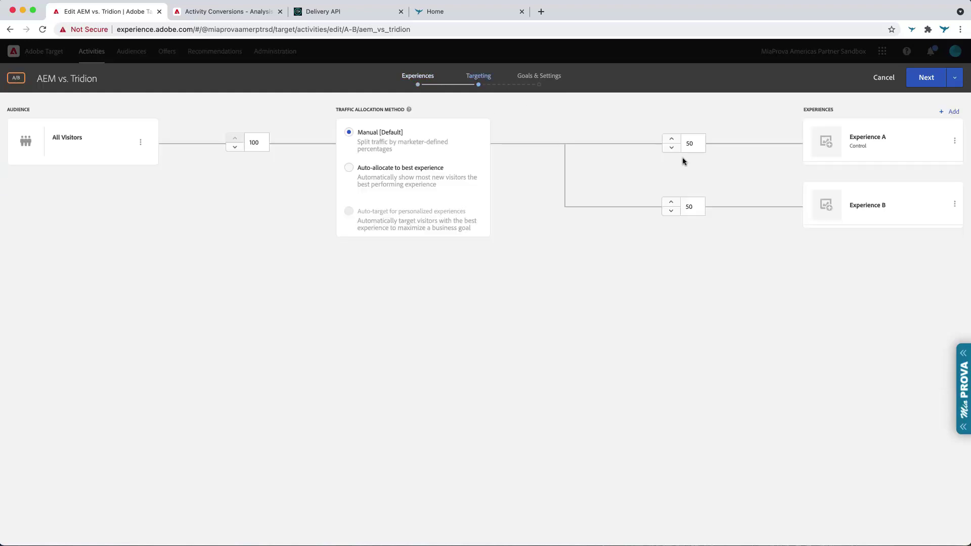
double_click(700, 142)
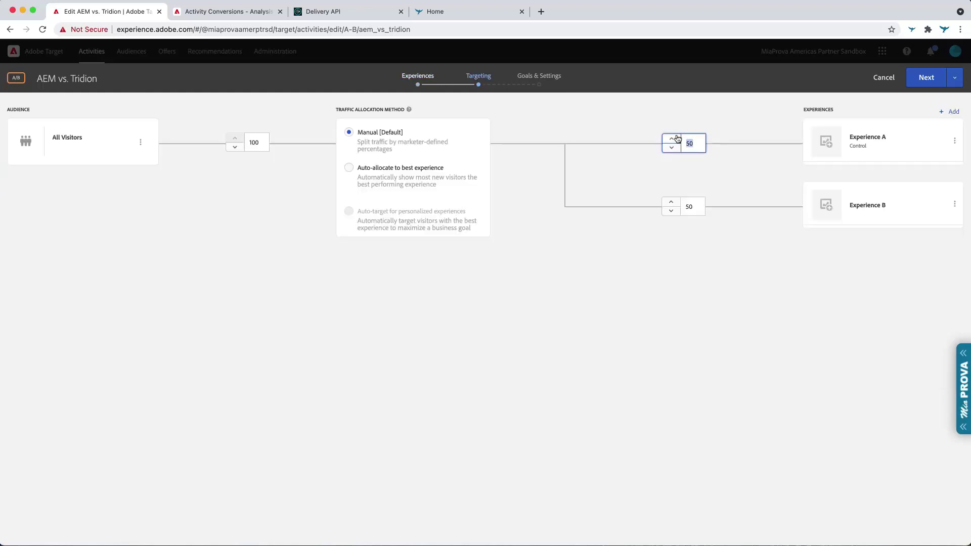
double_click(262, 143)
text(10)
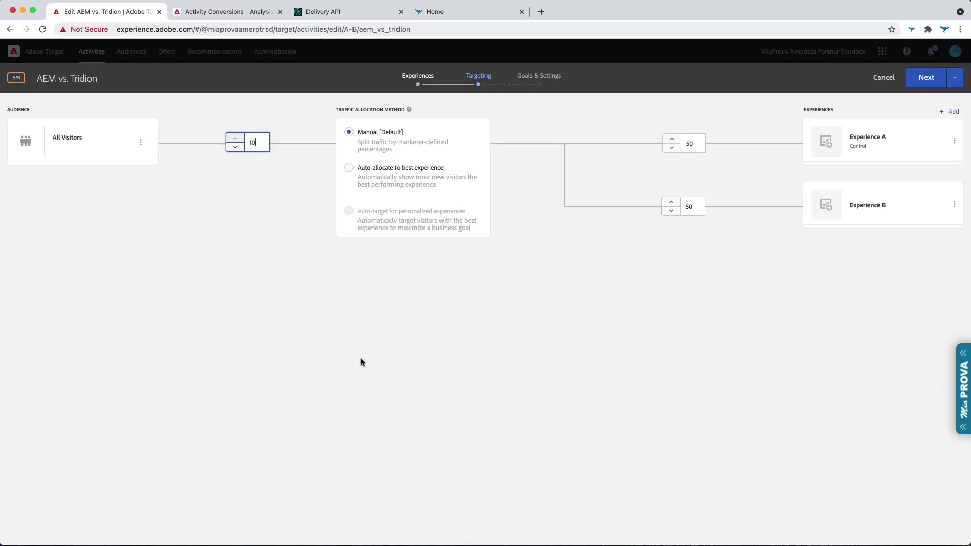
click(360, 373)
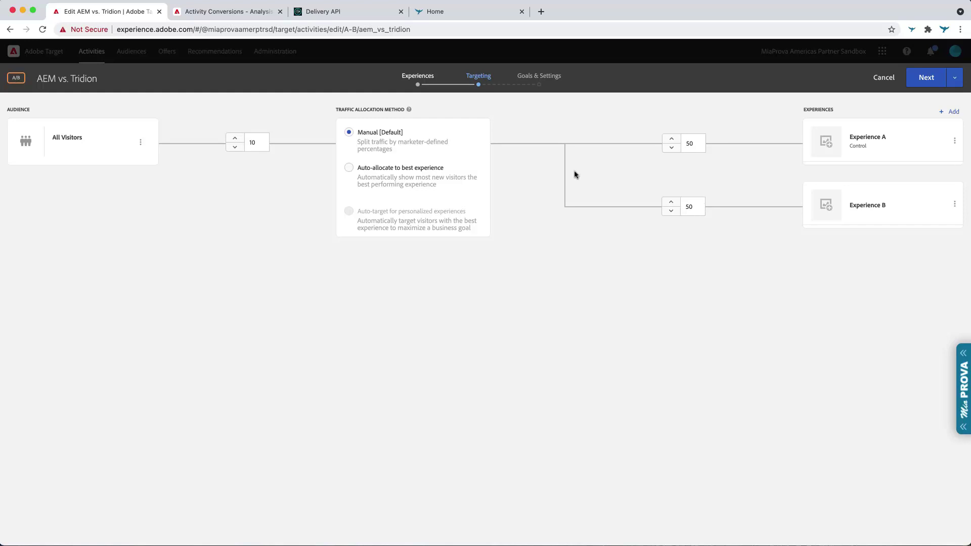
click(235, 138)
click(234, 138)
click(235, 138)
click(235, 139)
click(234, 139)
click(697, 140)
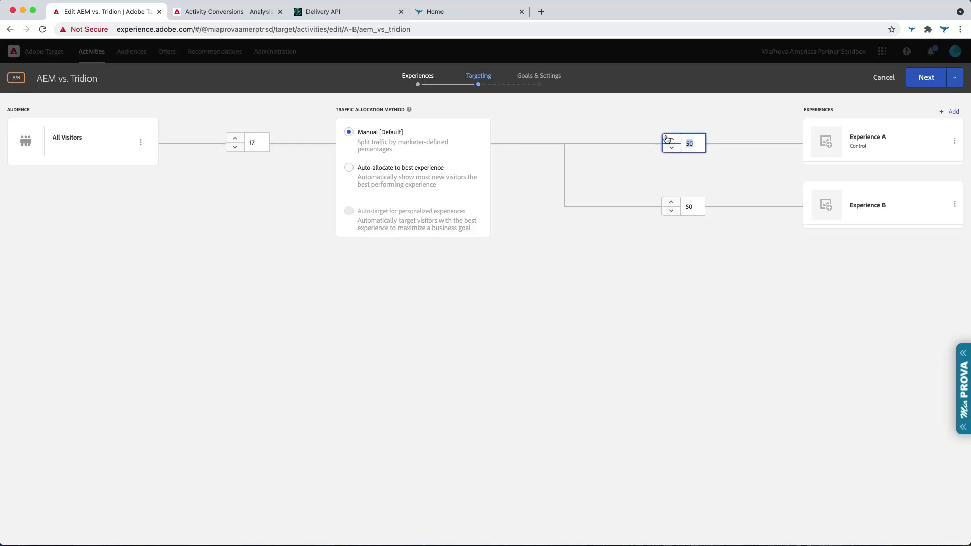
text(0)
click(669, 201)
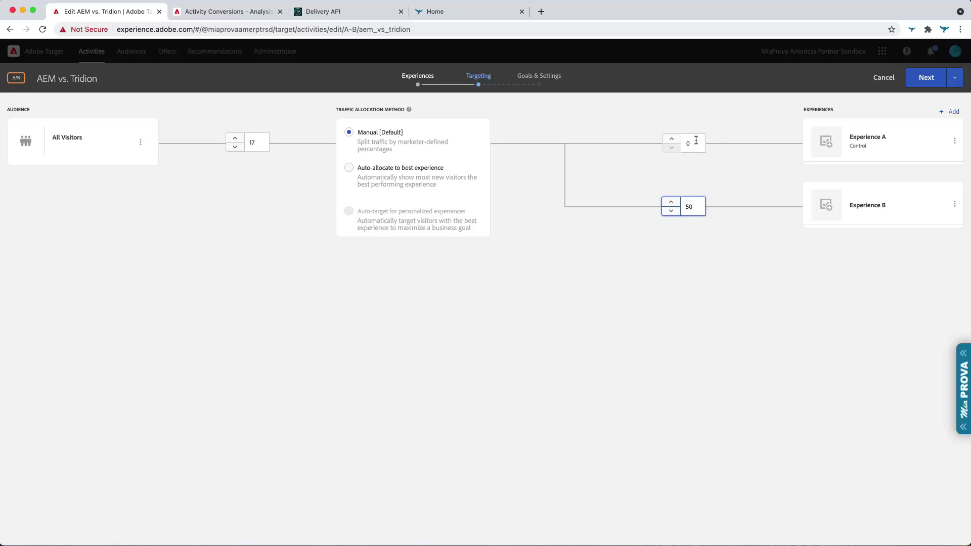
click(677, 144)
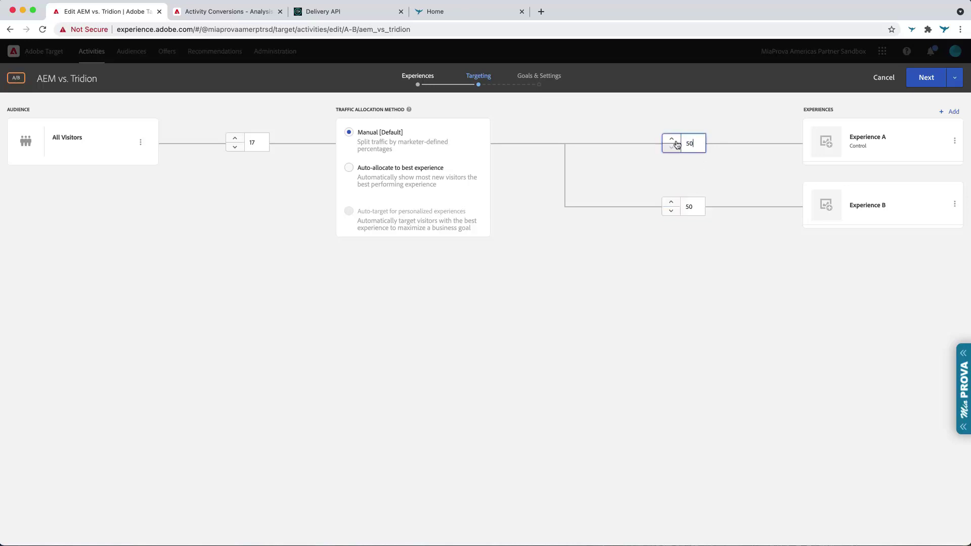
click(739, 273)
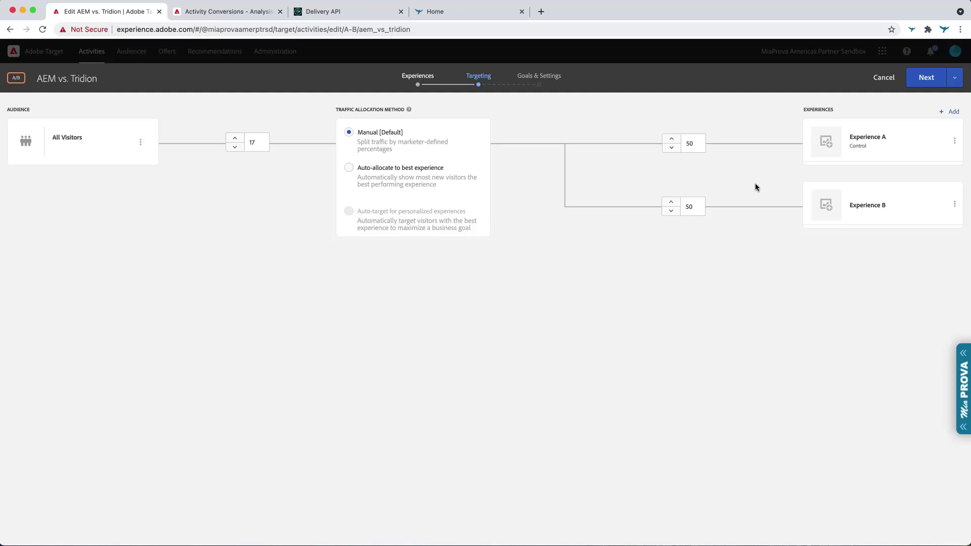
click(251, 143)
text(1000)
click(451, 402)
- Cancel editing with Don't Save, view the AEM vs. Tridion overview, then go to Activity Conversions
click(882, 80)
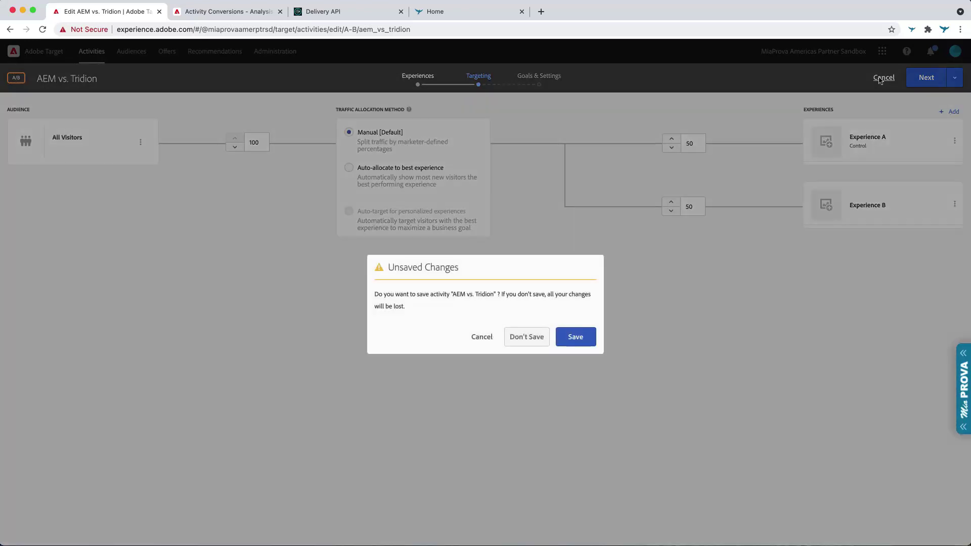
click(525, 339)
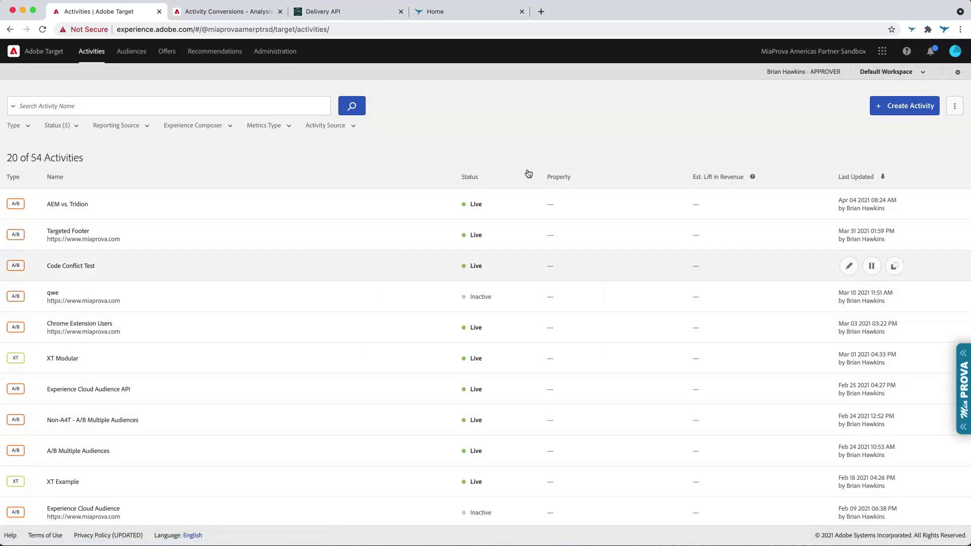
click(391, 203)
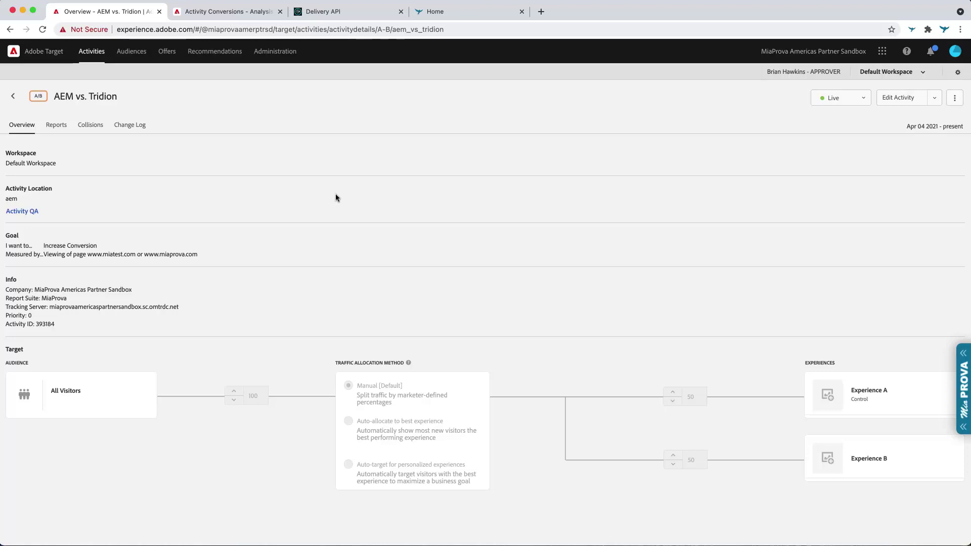
click(251, 11)
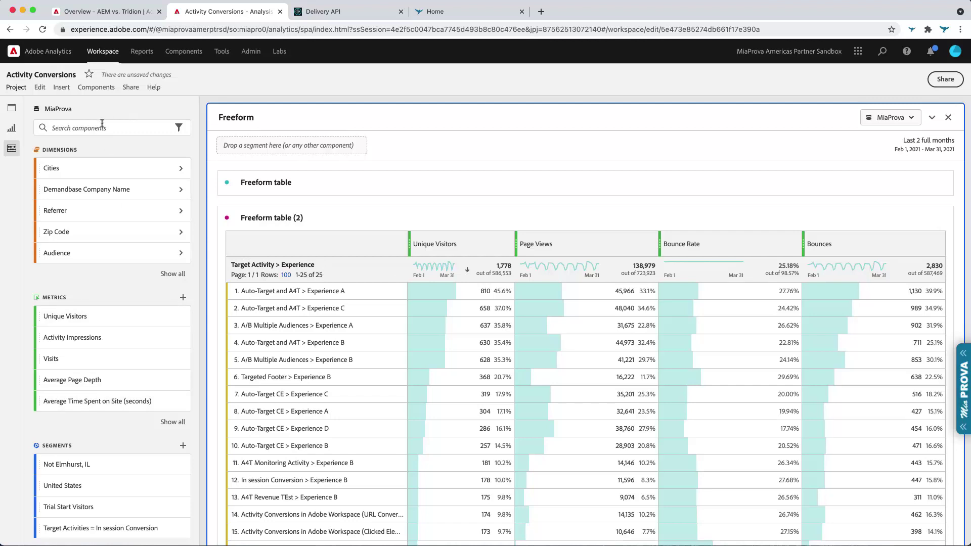
- Search components for 'pag' and drop the Page dimension onto Freeform table (2)'s rows
text(page)
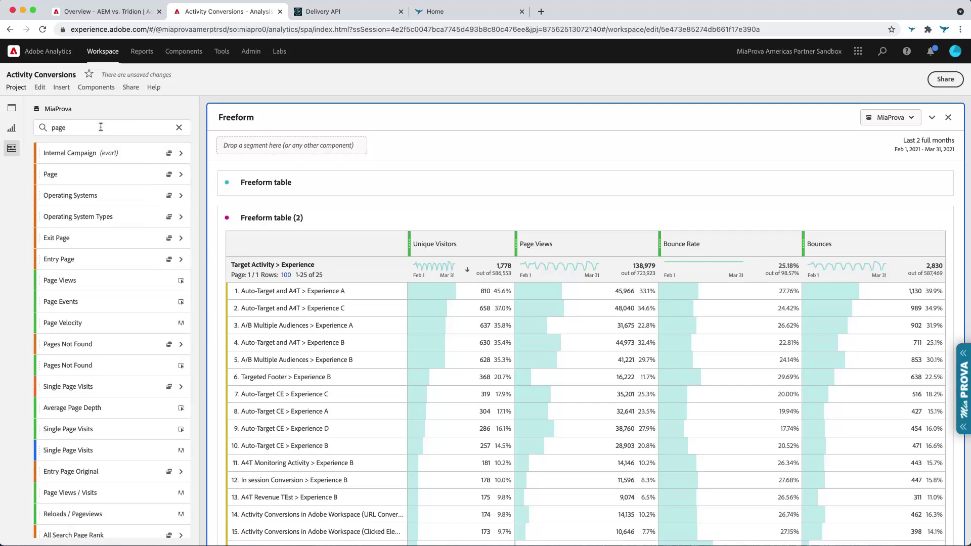
drag(50, 174, 335, 267)
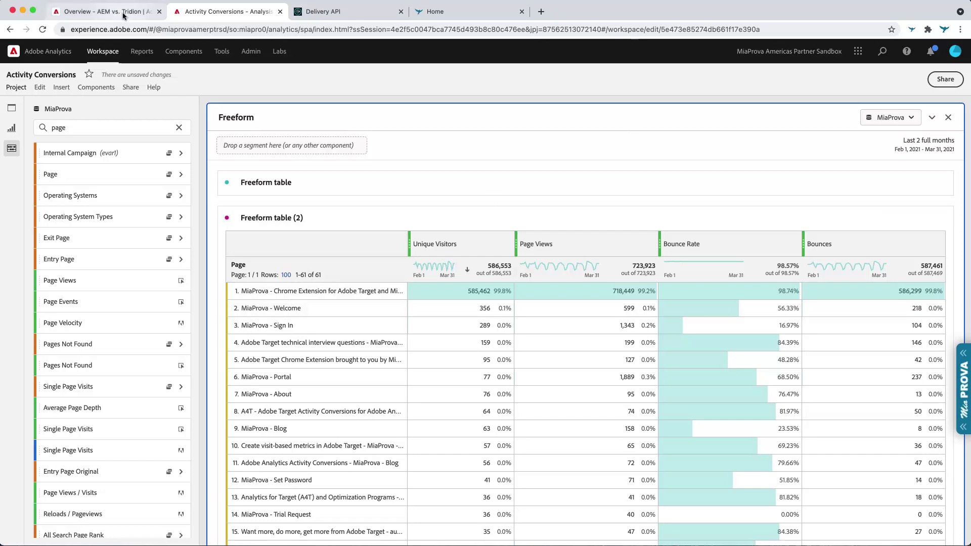
click(367, 19)
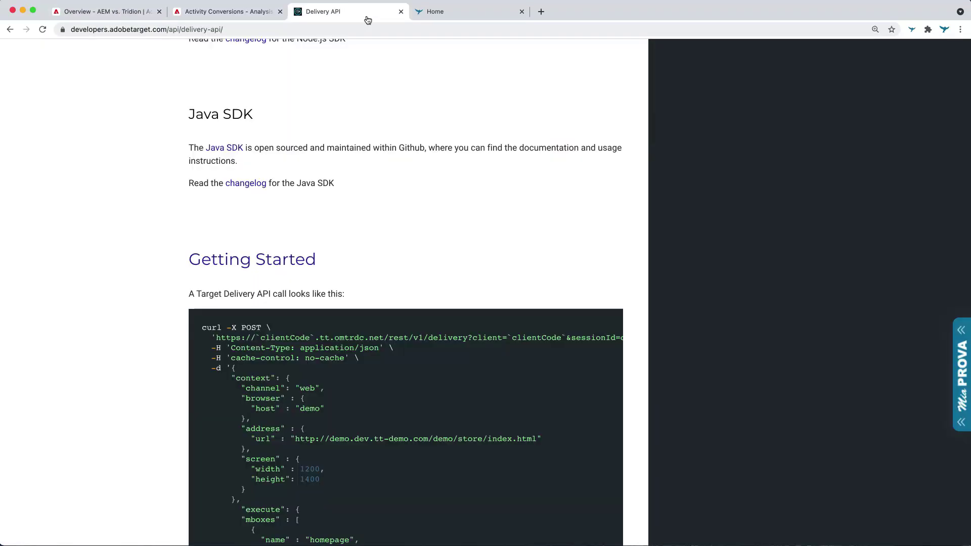
key(super+Tab)
key(super+Tab)
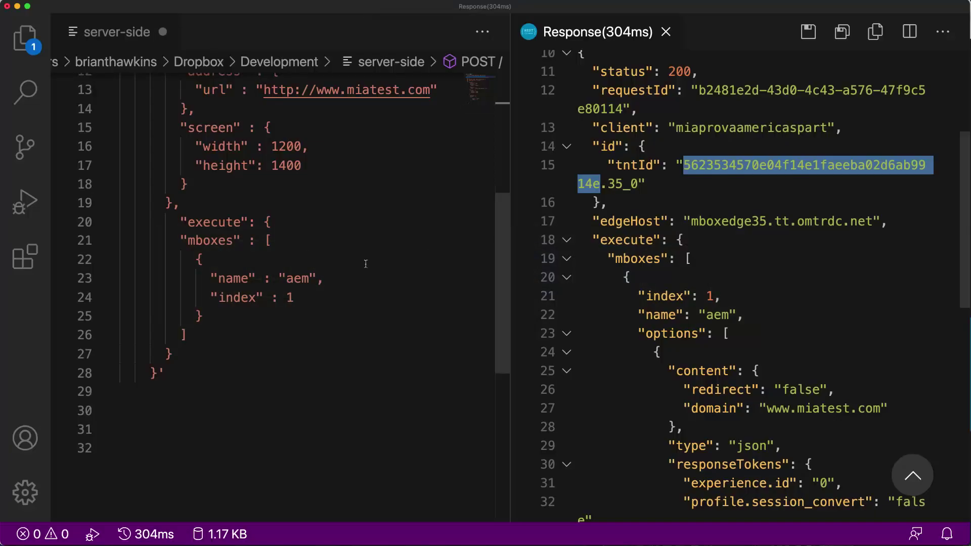
scroll(366, 264, up, 5)
drag(272, 176, 280, 177)
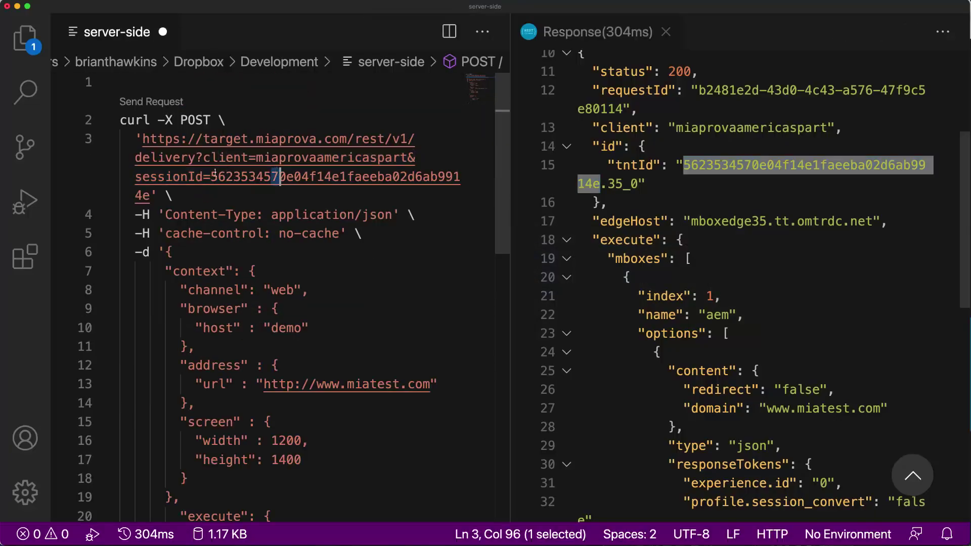
drag(211, 176, 234, 176)
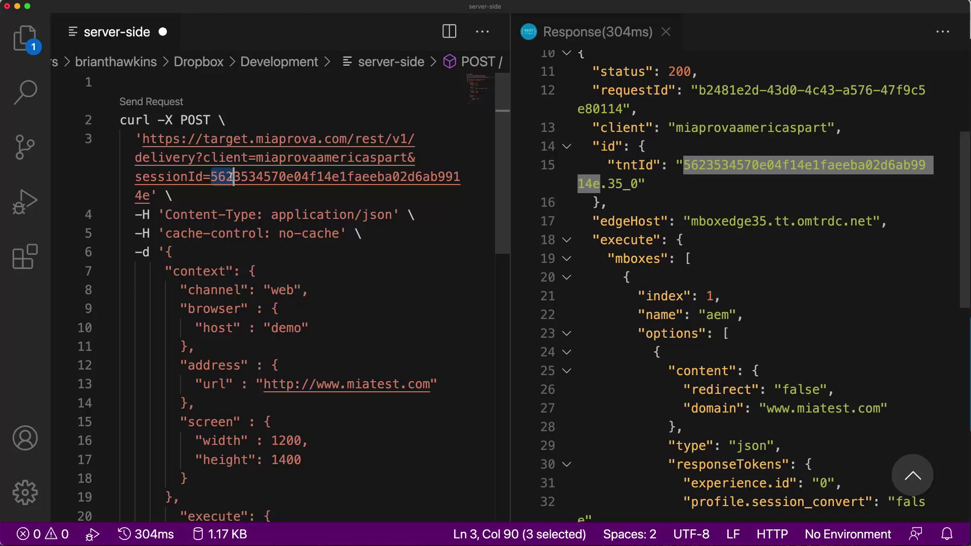
text(1233121)
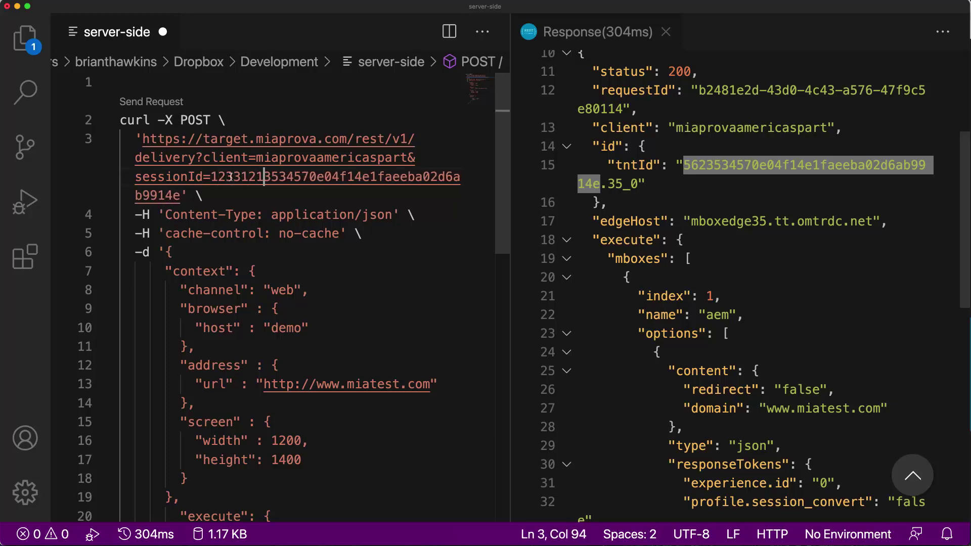
click(182, 104)
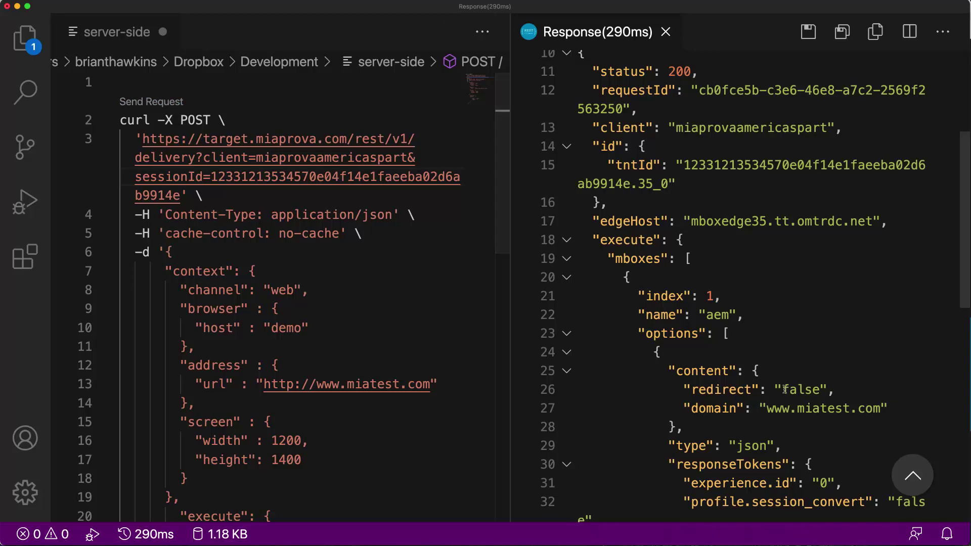
- Change the sessionId's leading digits to 889898, save the file, and resend the request
drag(211, 177, 241, 176)
text(889898)
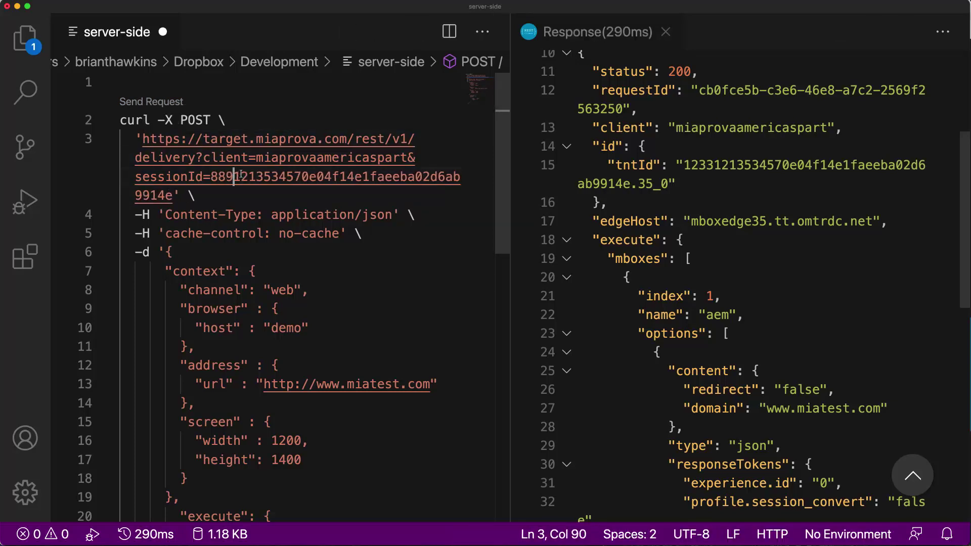
key(super+s)
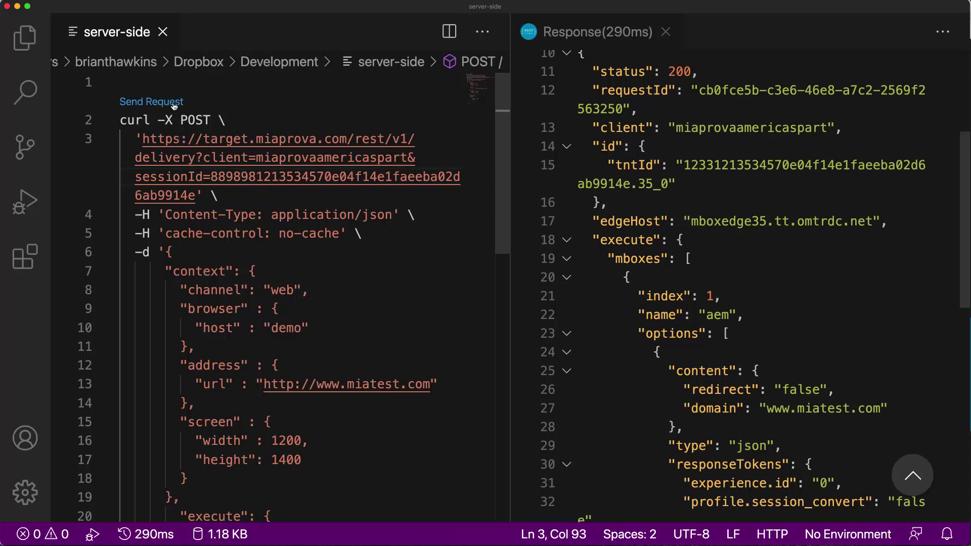
click(174, 103)
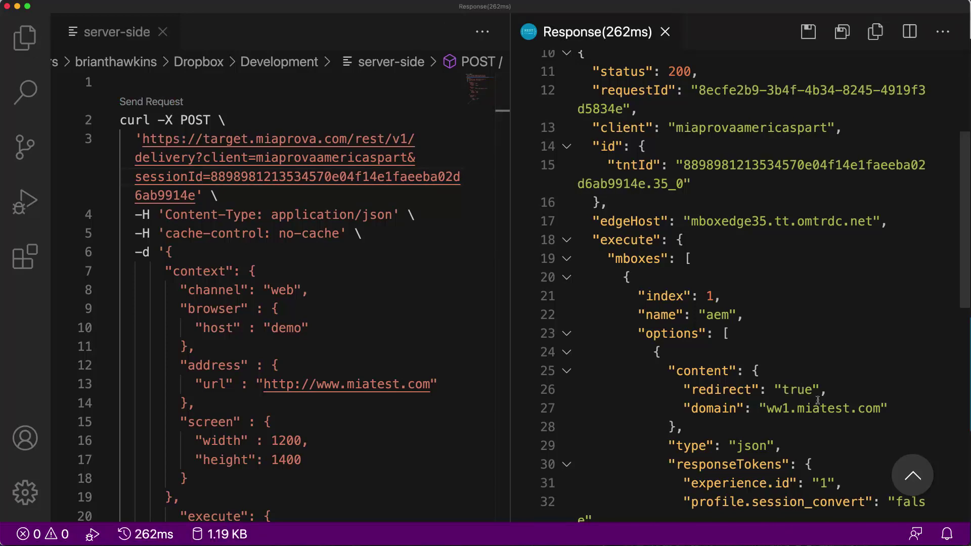
scroll(720, 390, down, 6)
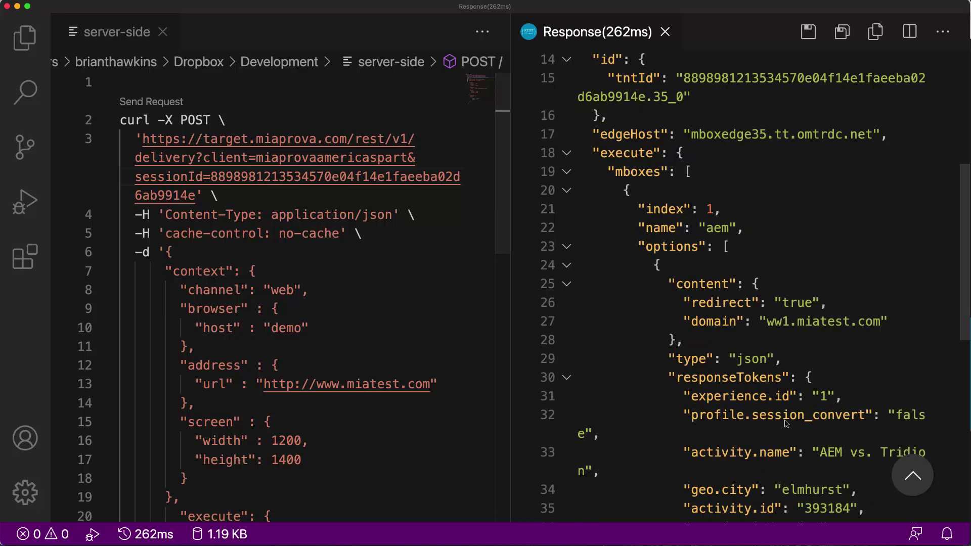
scroll(786, 424, up, 10)
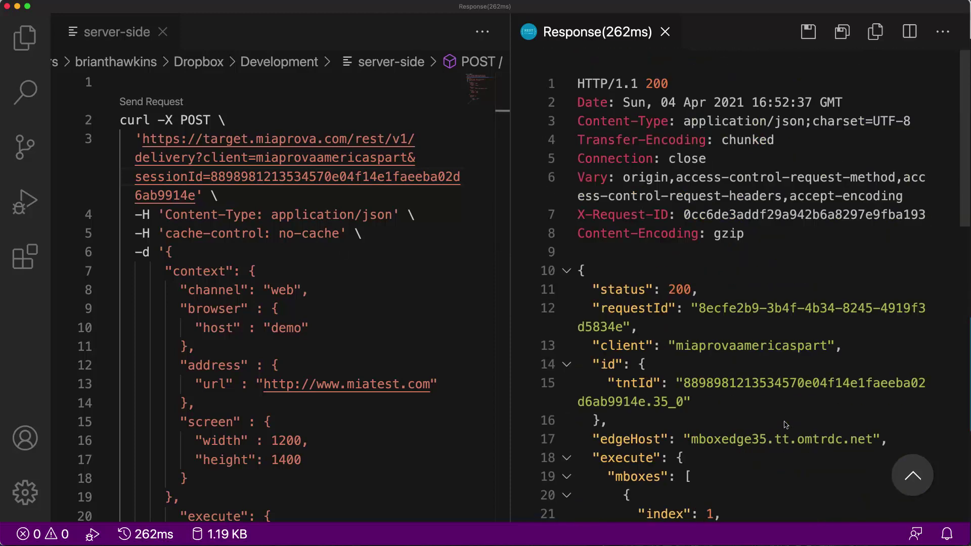